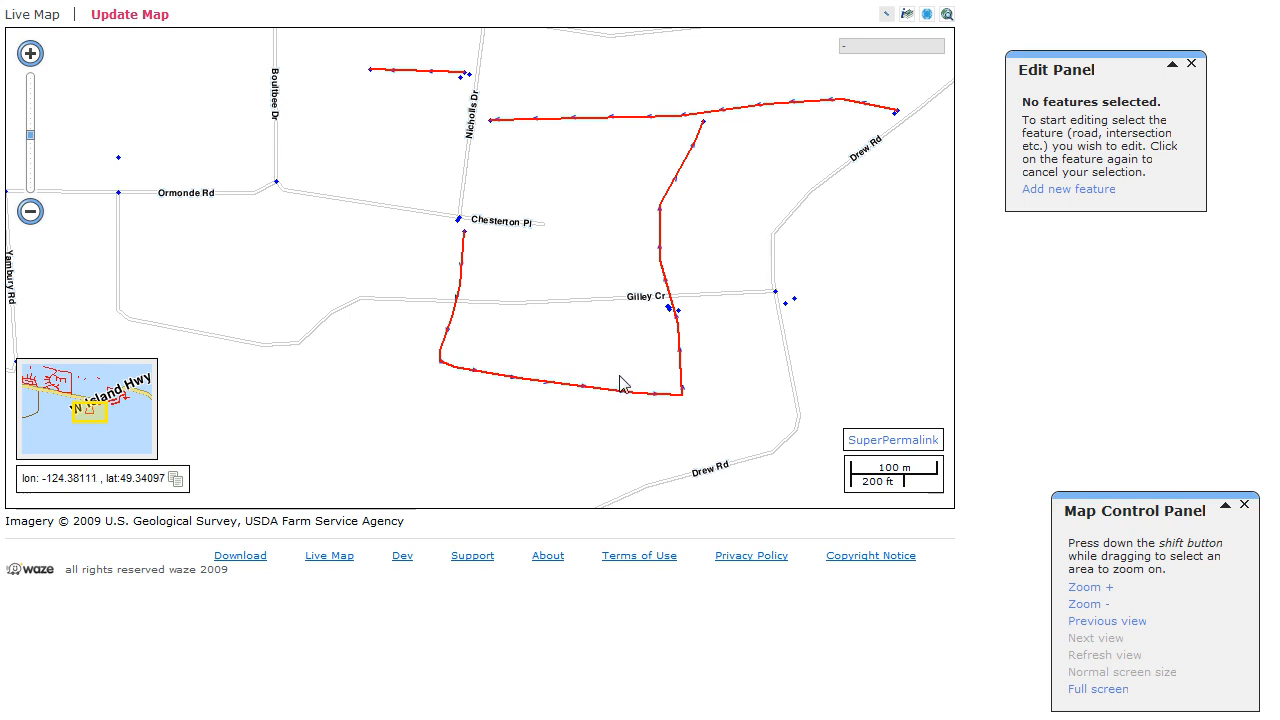
Split the unnamed red U-shaped road at its southeast corner and save the change.
left_click(534, 384)
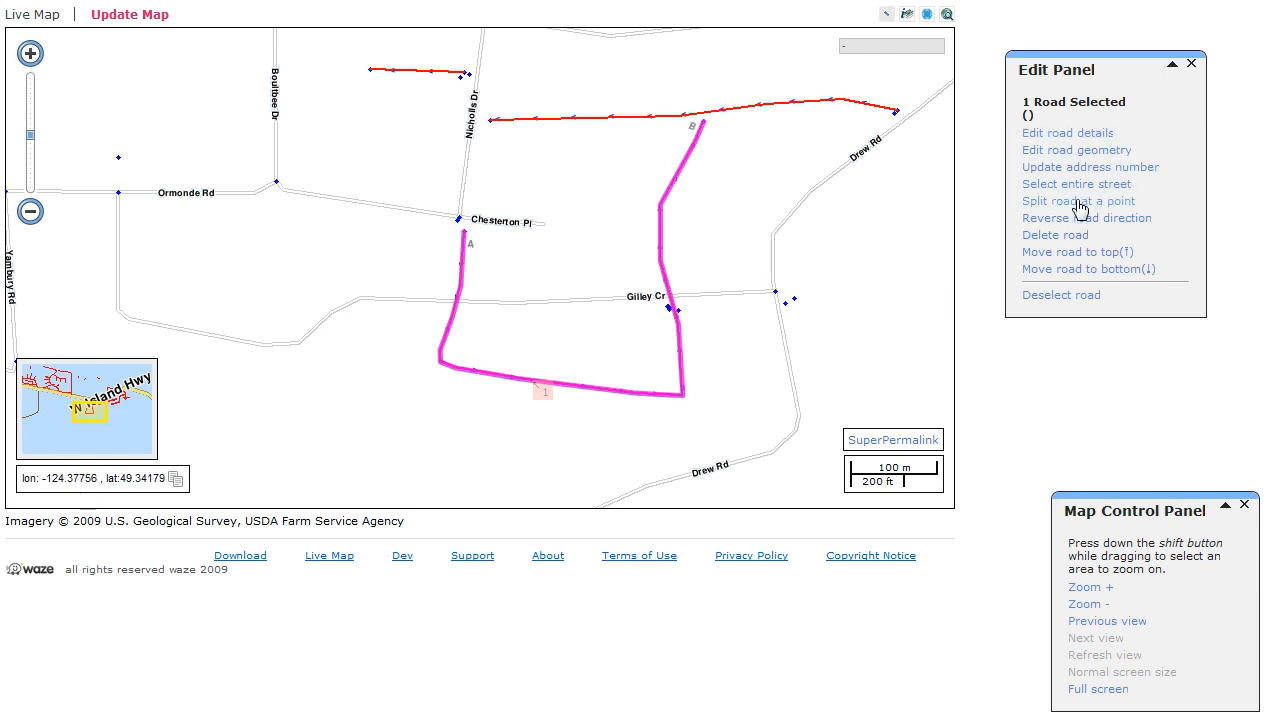
left_click(1080, 201)
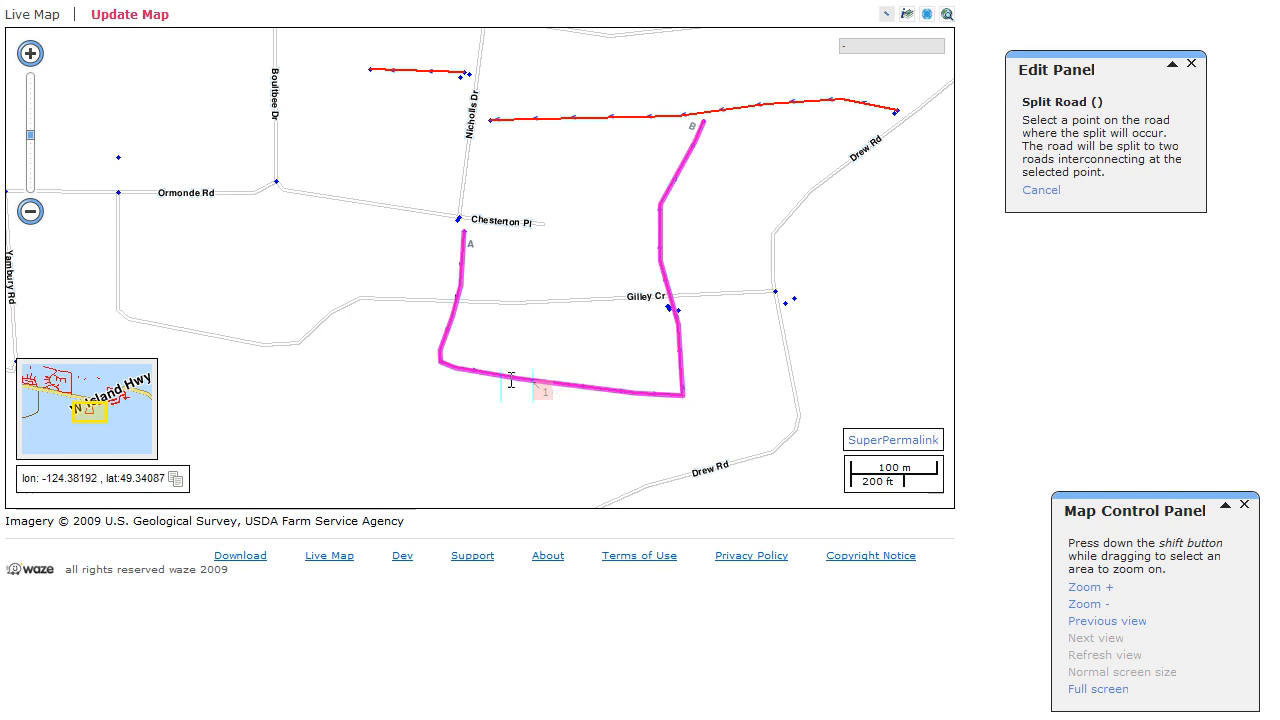
left_click(683, 398)
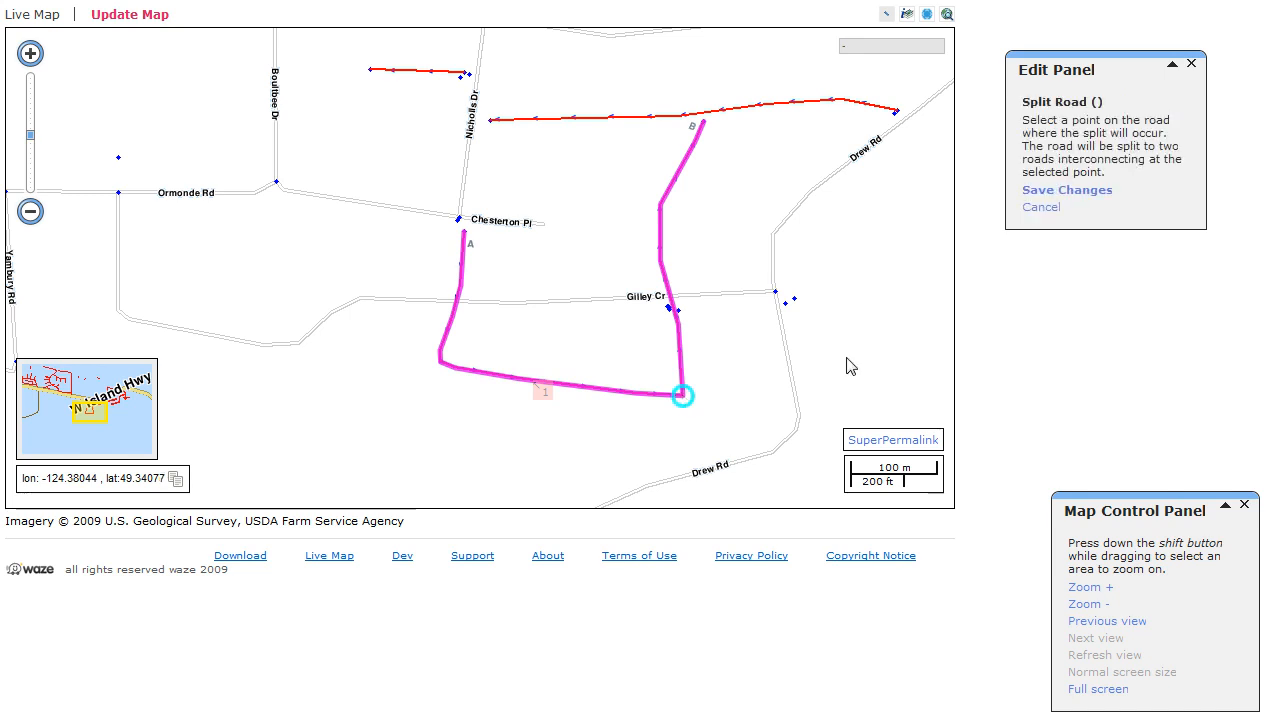
left_click(1090, 197)
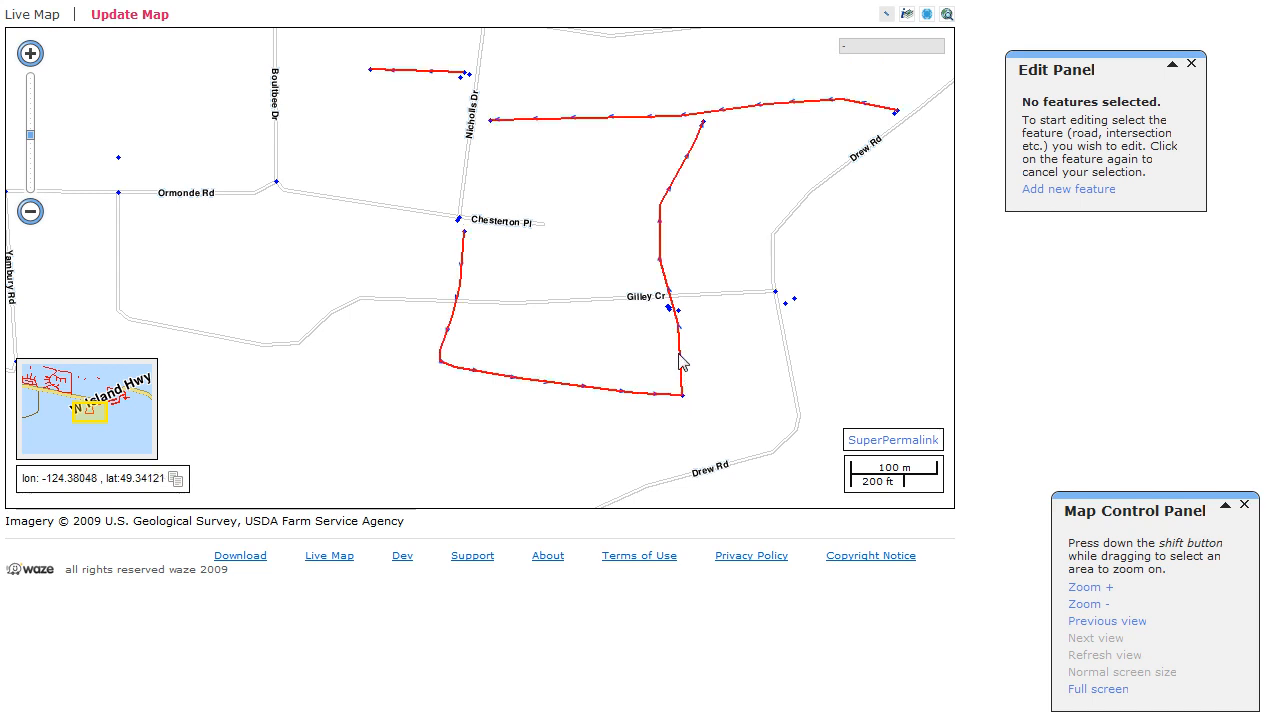
Select both parts of the split road and set their state to Other and city to Qualicum Beach.
left_click(679, 355)
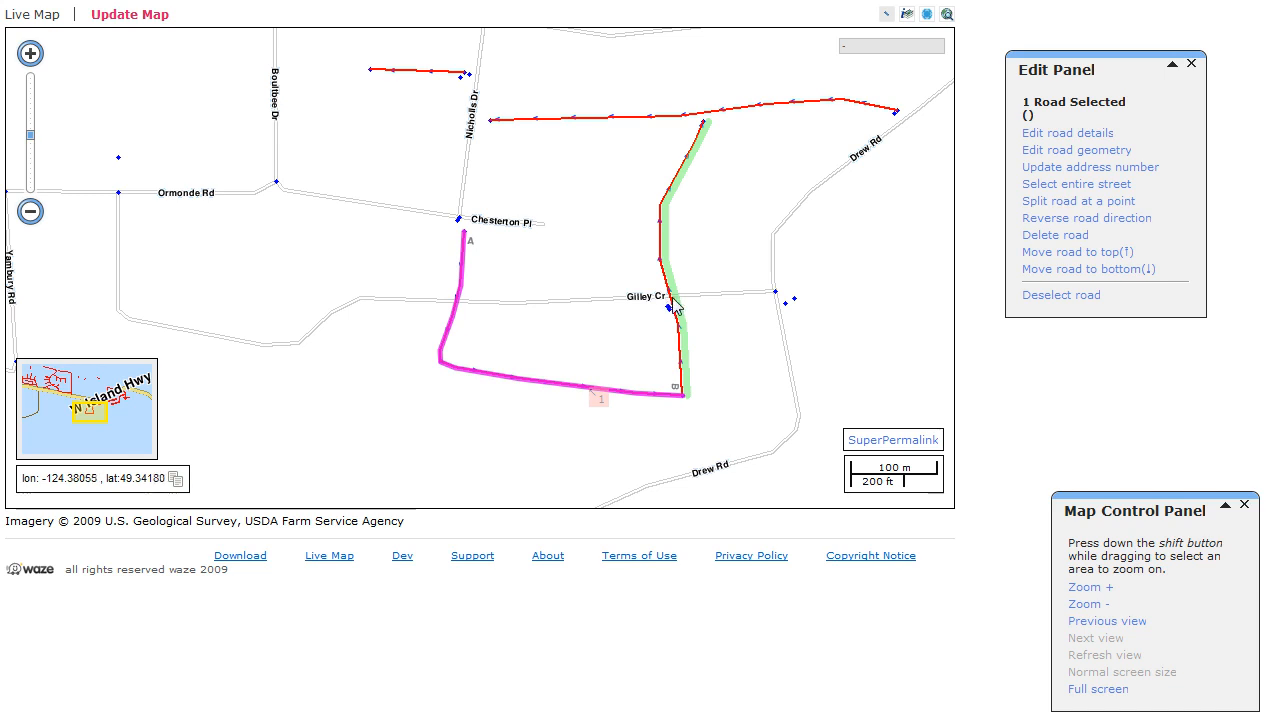
left_click(680, 358, "ctrl")
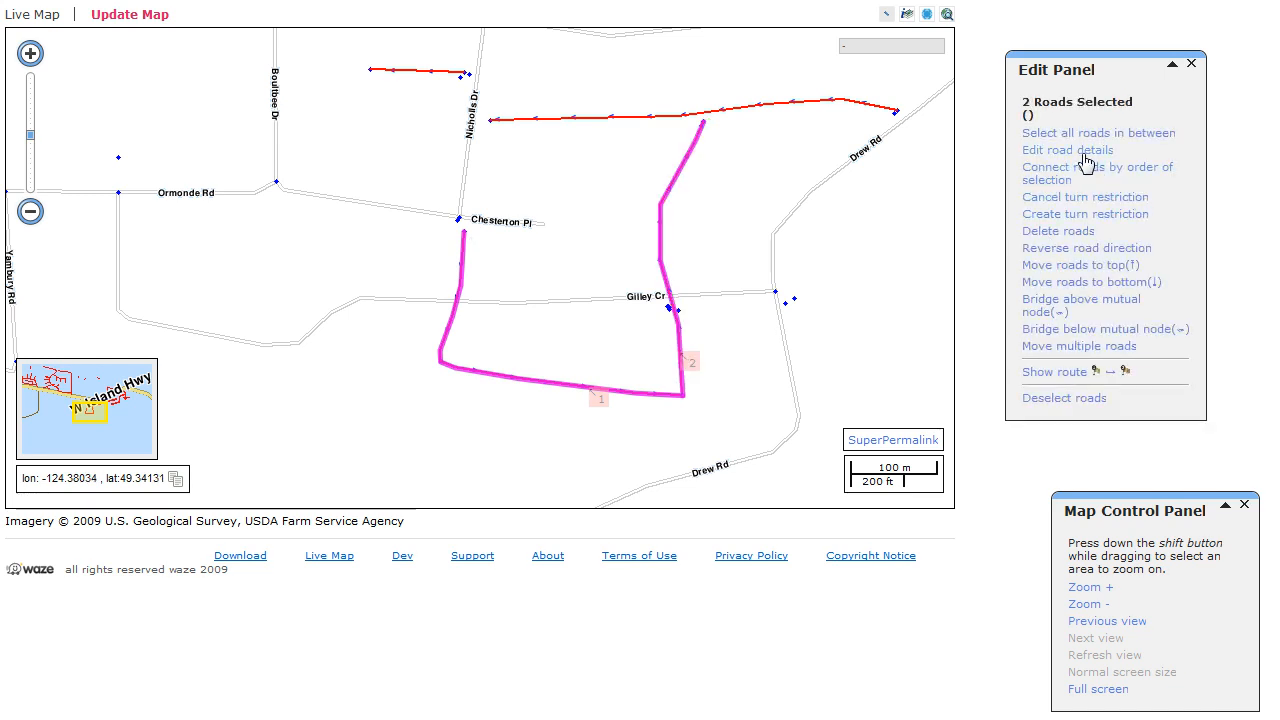
left_click(1084, 152)
left_click(1118, 156)
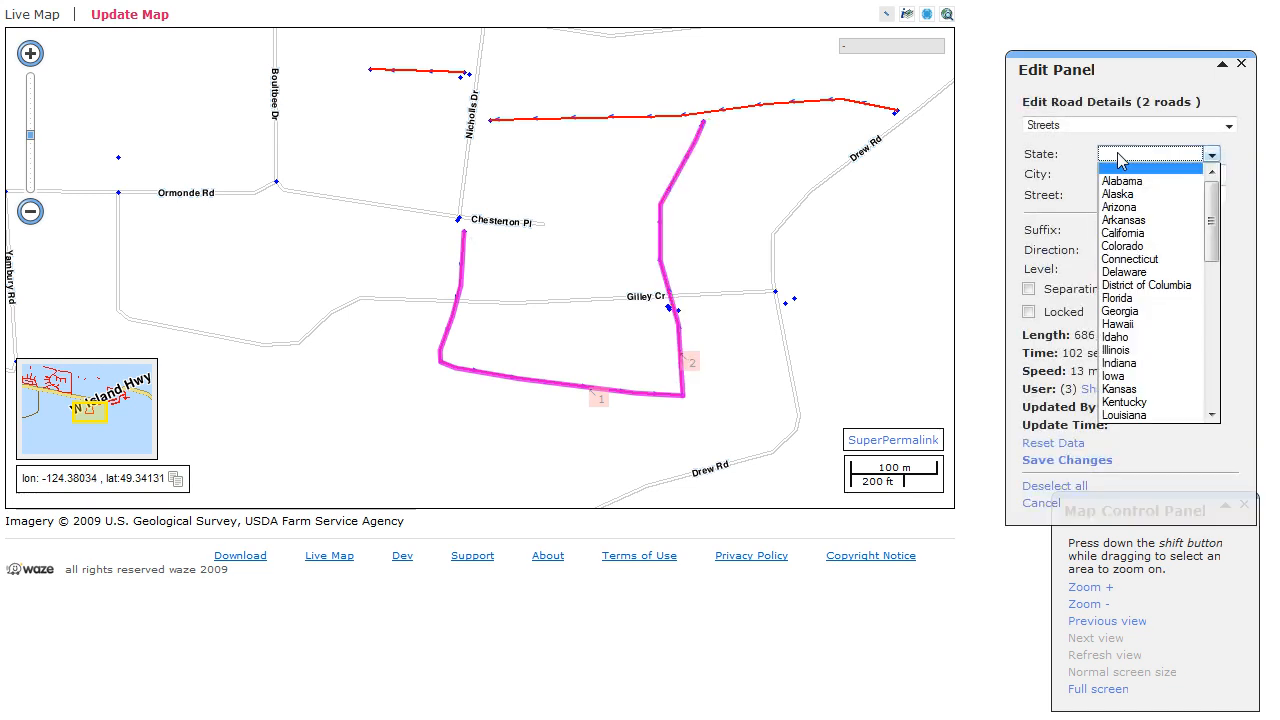
key("o")
key("o")
key("o")
key("o")
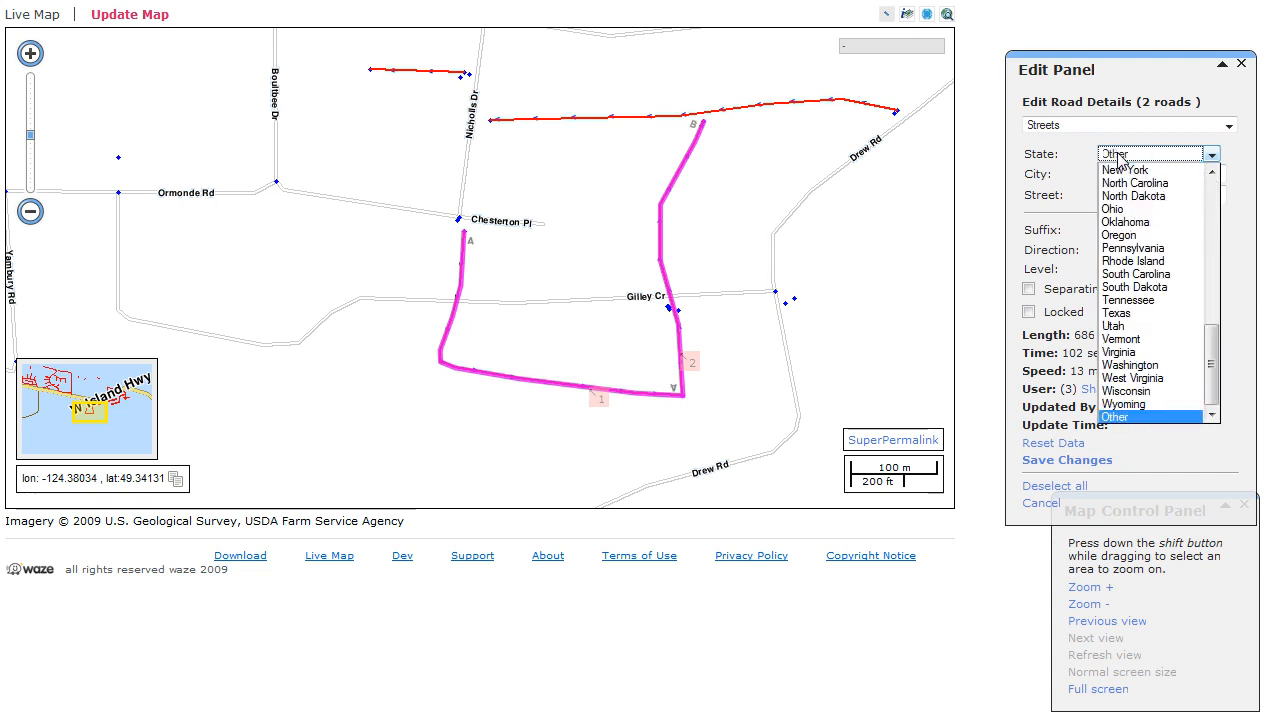
key("Return")
key("Tab")
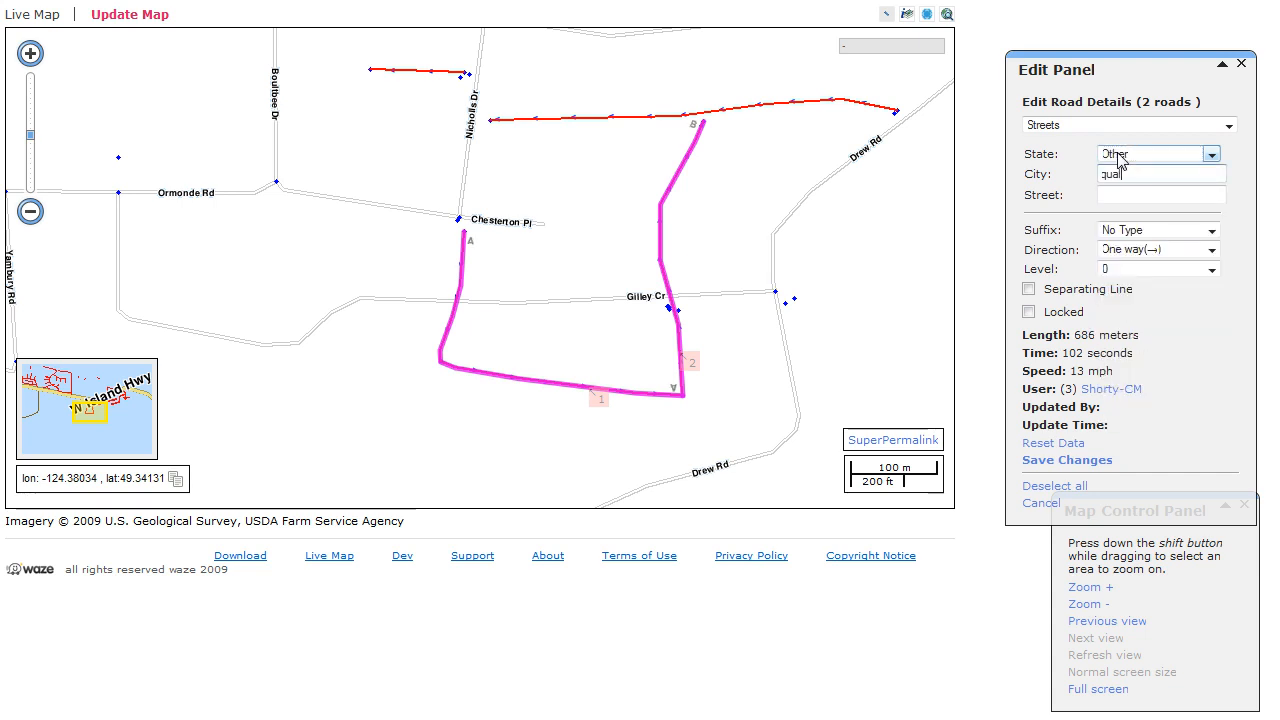
type("qual")
key("Tab")
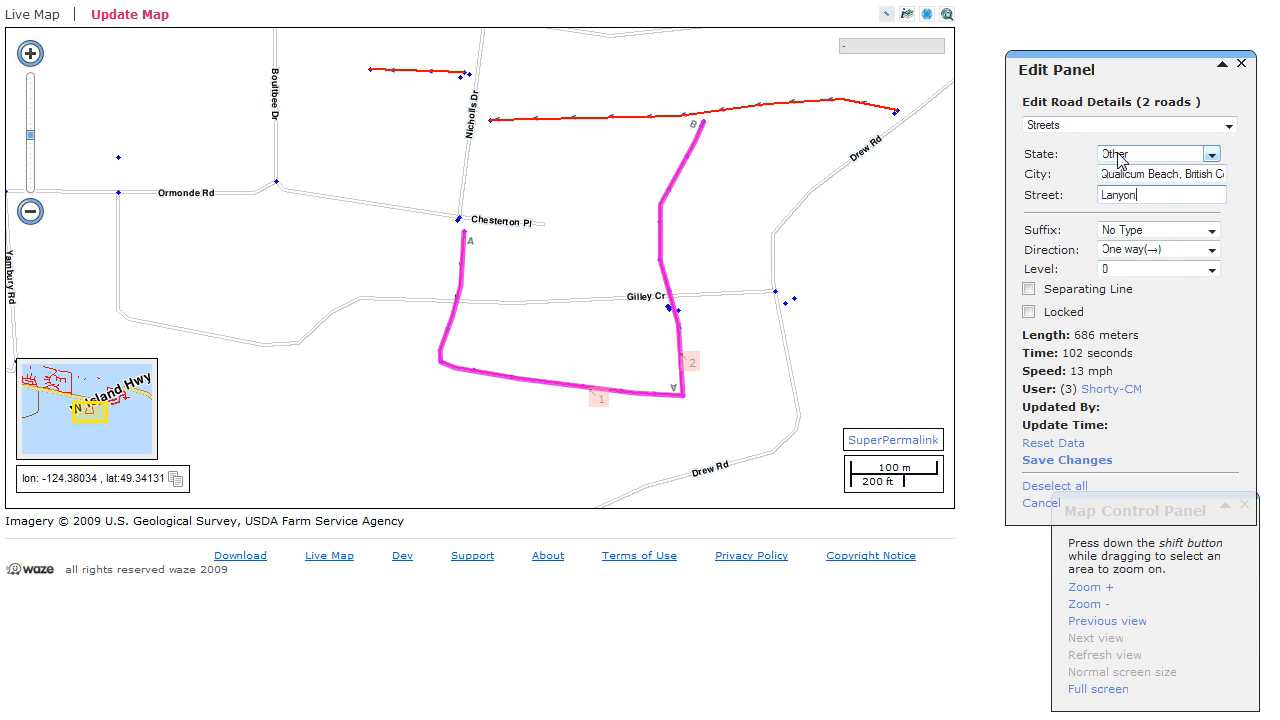
Name both selected roads Lanyon Dr, make them two way, and save them by creating the new street.
type("Lanyon Dr")
key("Tab")
key("Tab")
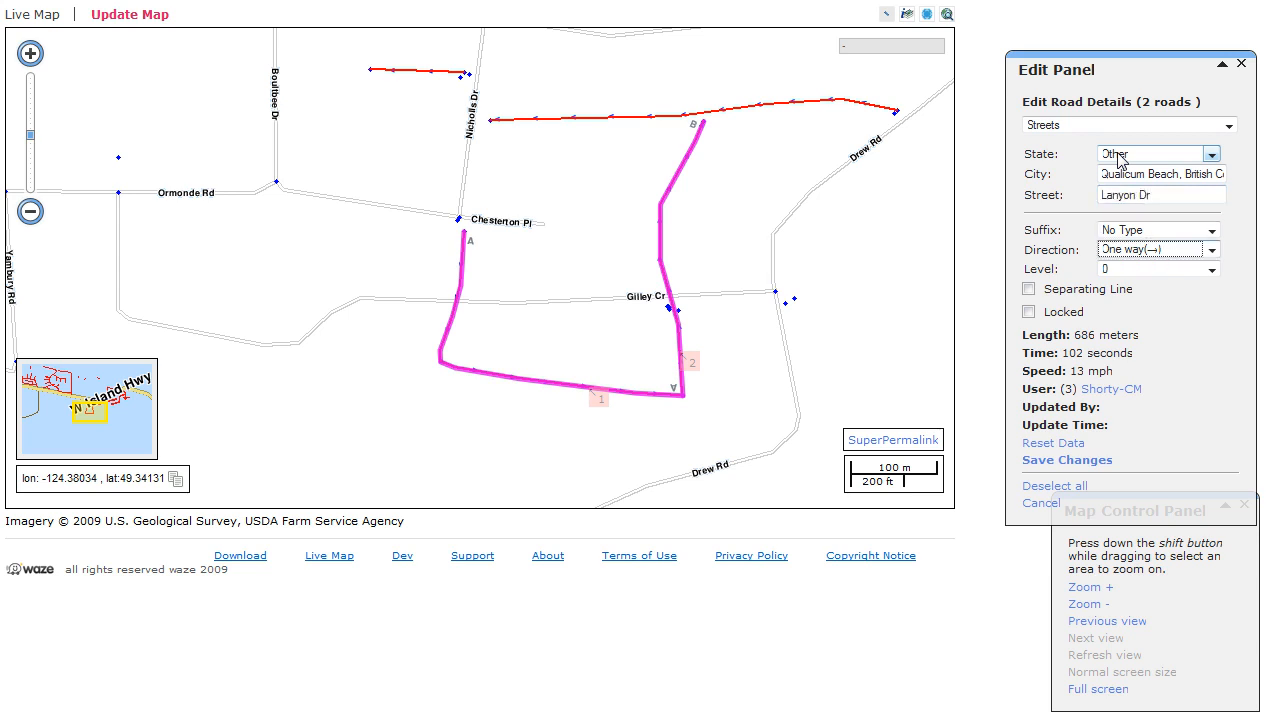
key("Up")
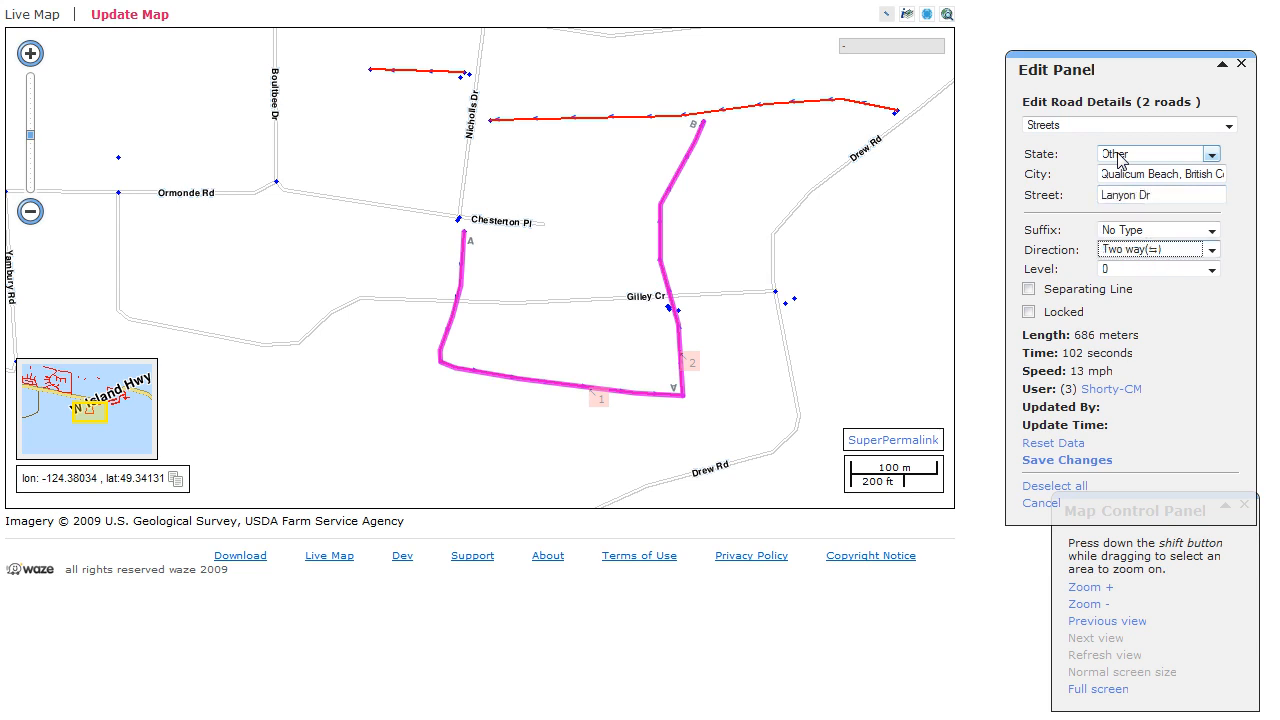
left_click(1062, 462)
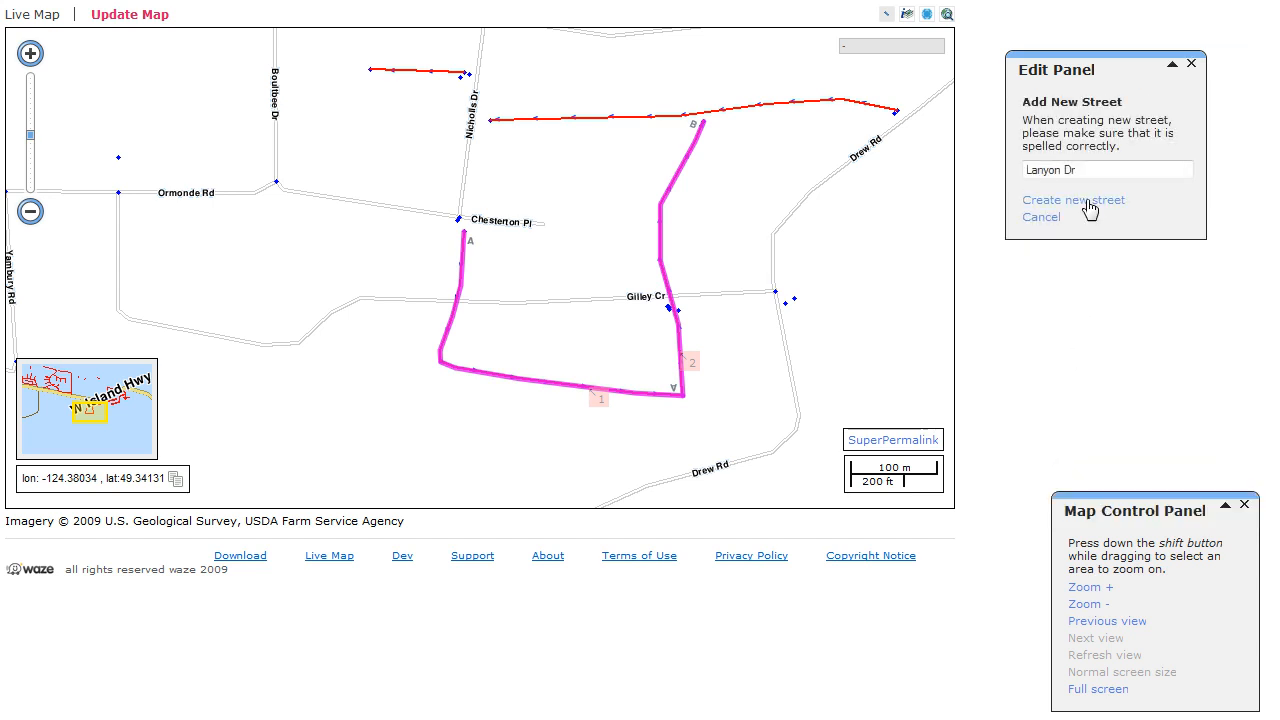
left_click(1088, 202)
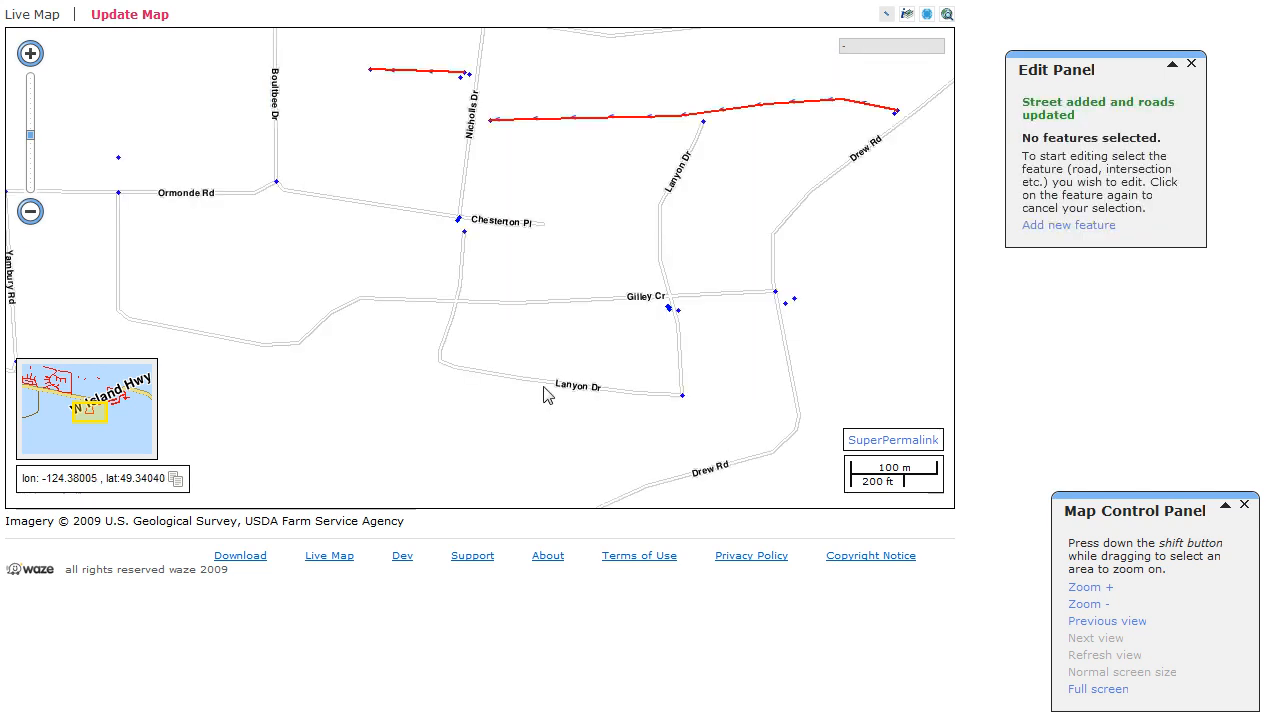
Split Lanyon Dr at its western crossing with Gilley Cr and remove all turn restrictions at that intersection.
scroll(468, 332, "up", 1)
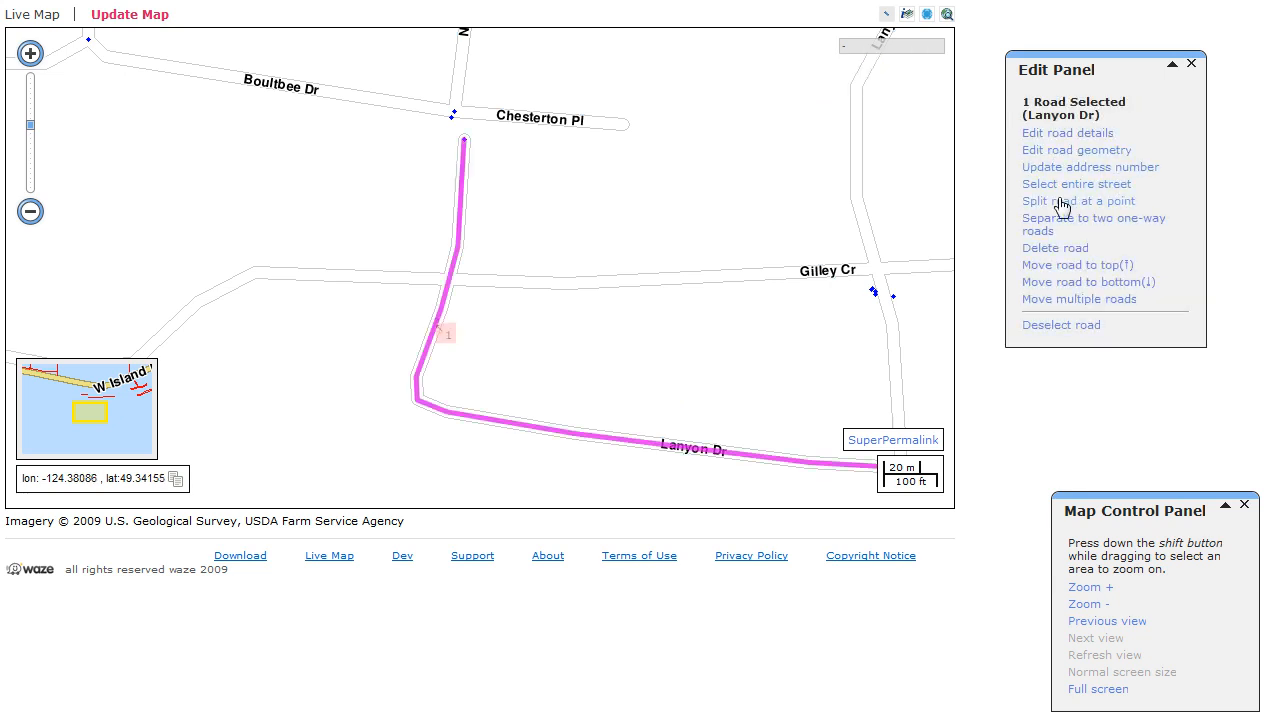
left_click(1060, 202)
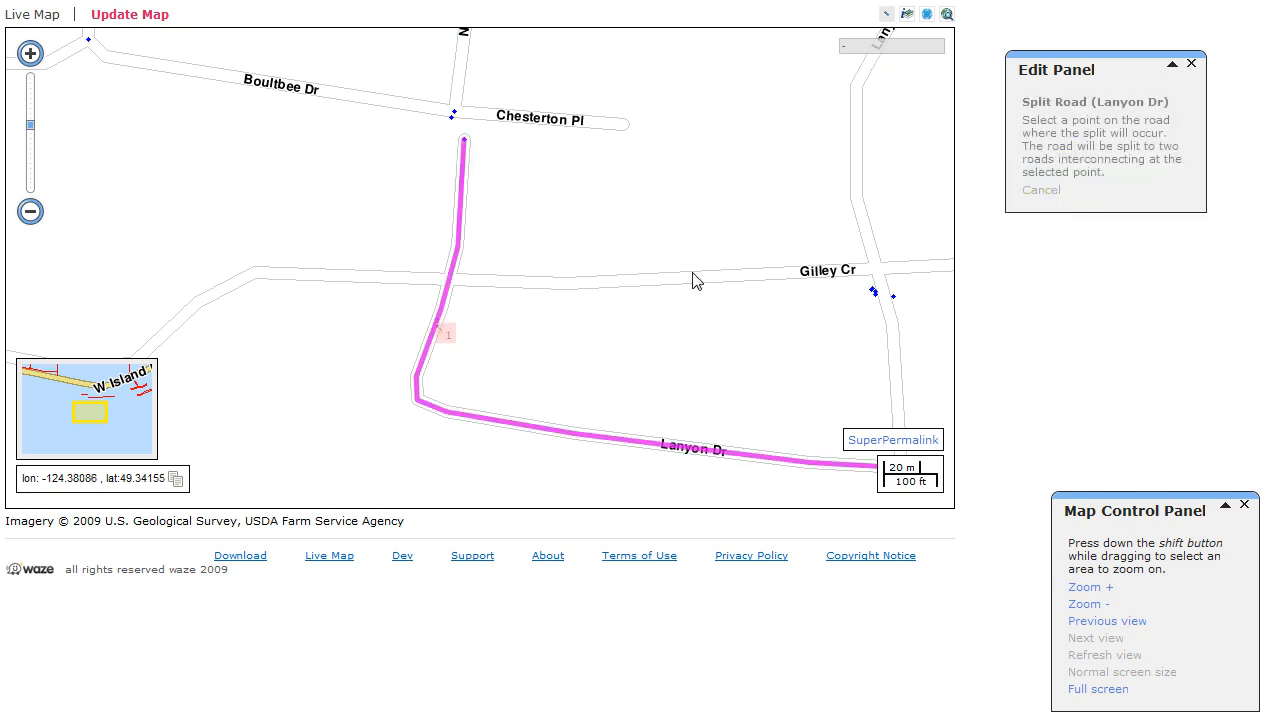
left_click(450, 287)
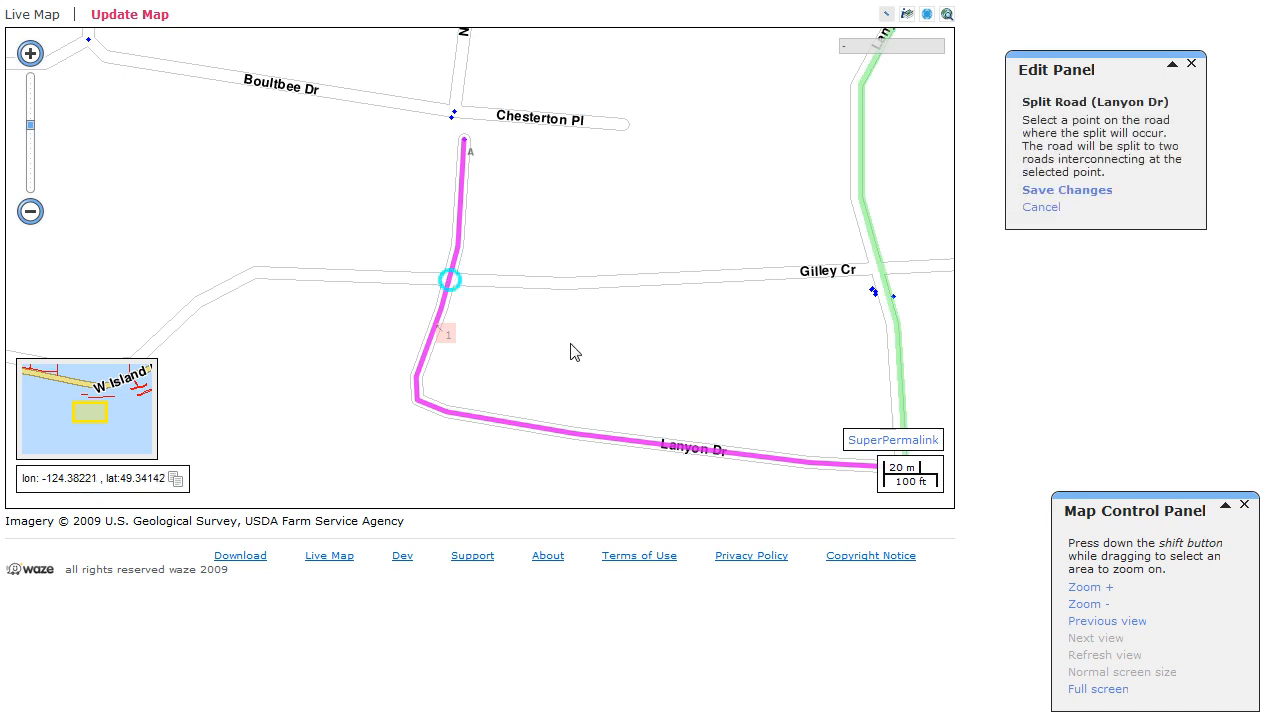
left_click(1050, 190)
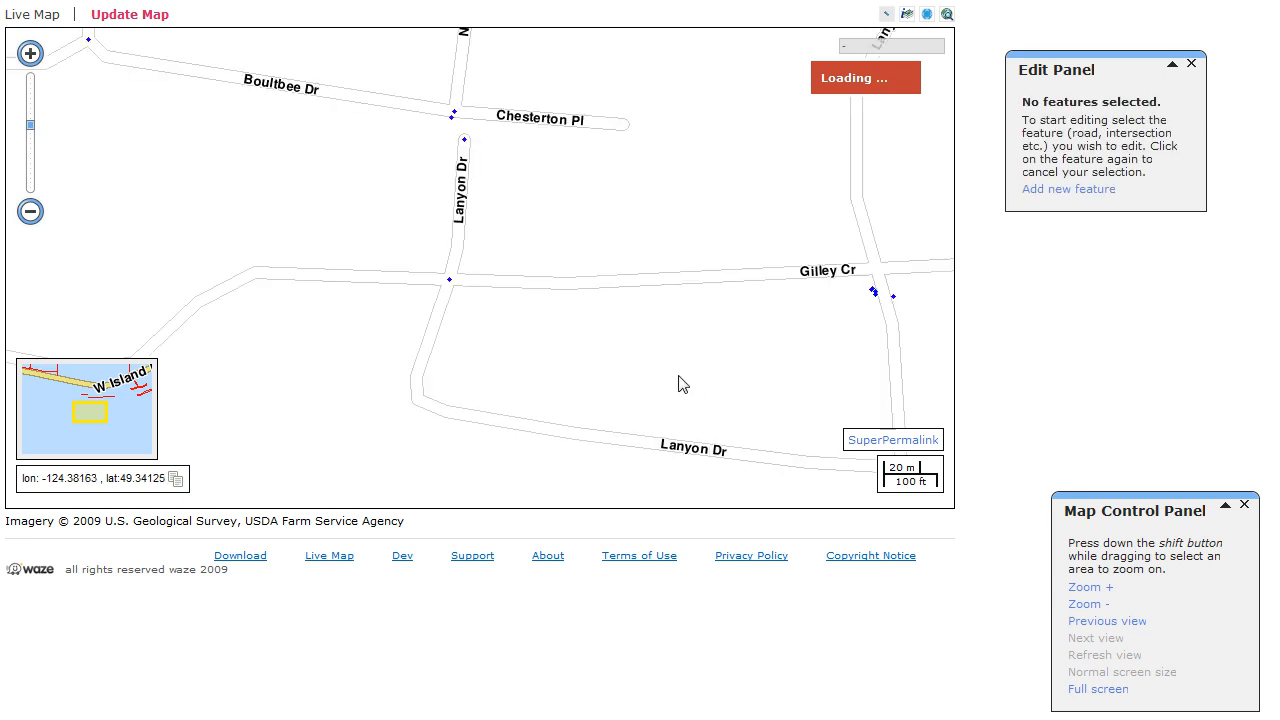
left_click(449, 281)
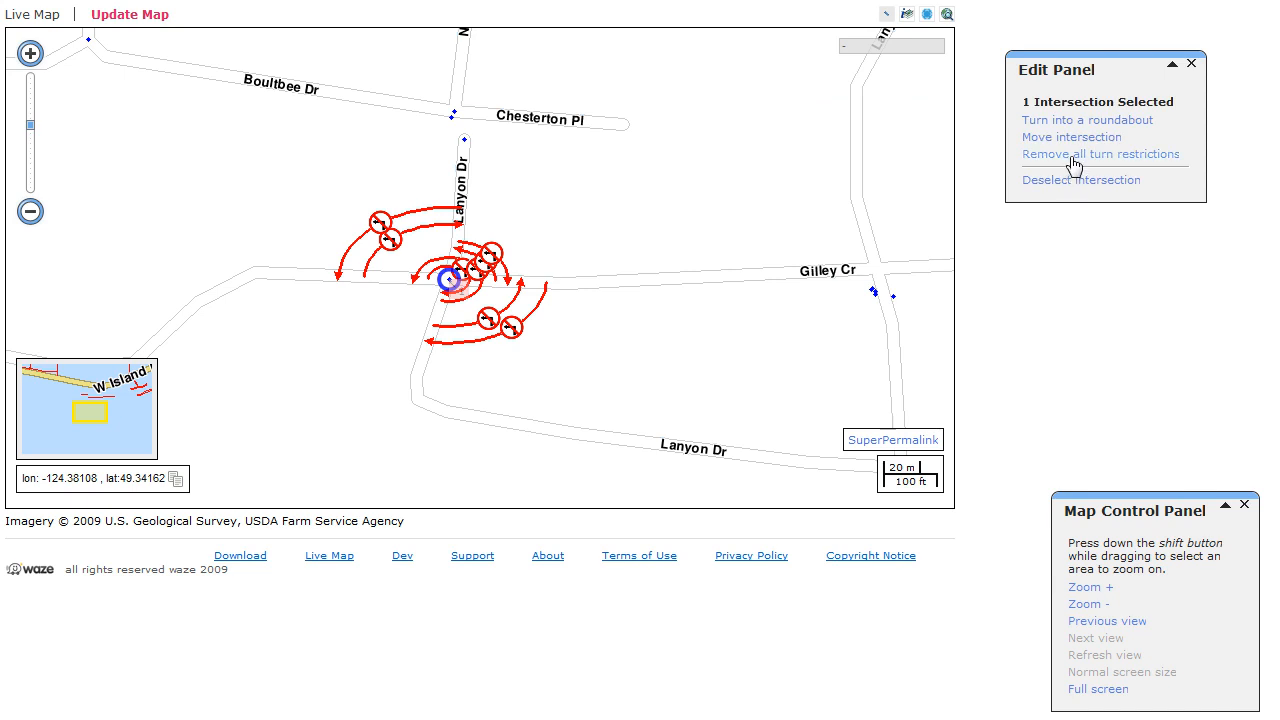
left_click(1071, 155)
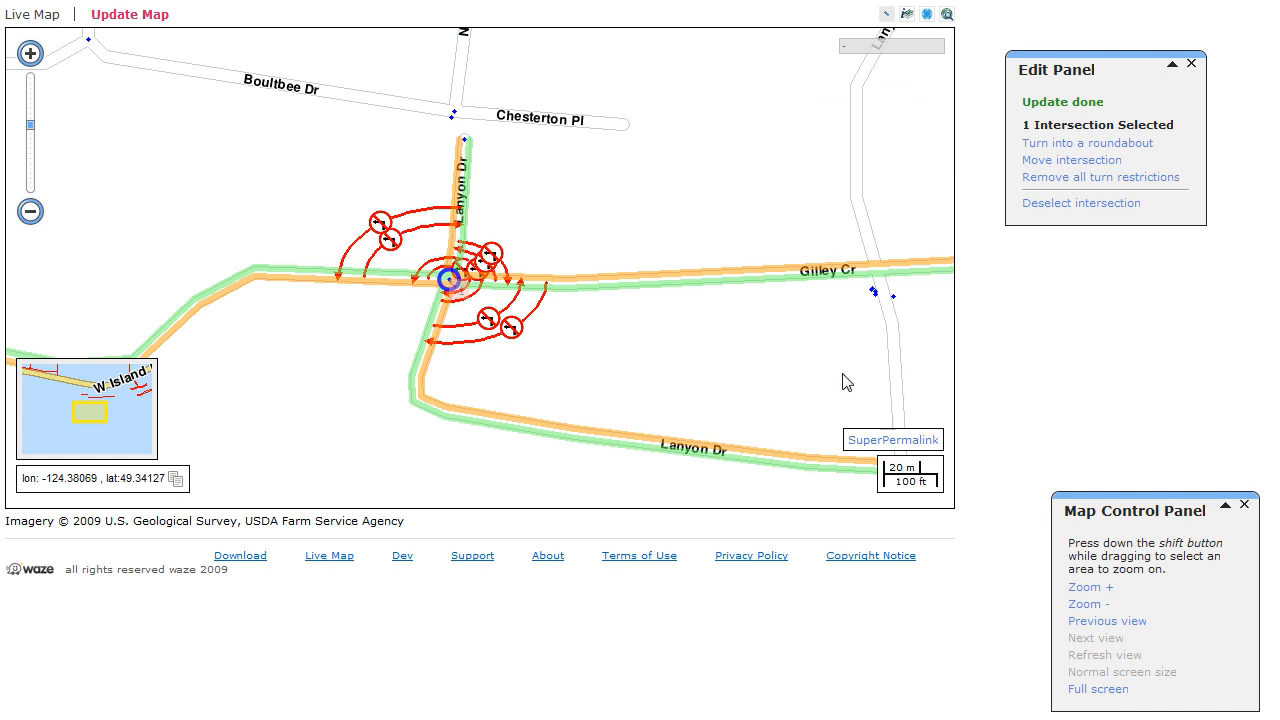
Connect the eastern Lanyon Dr segment to the southern one by order of selection at their shared corner.
left_click_drag(842, 381, 560, 366)
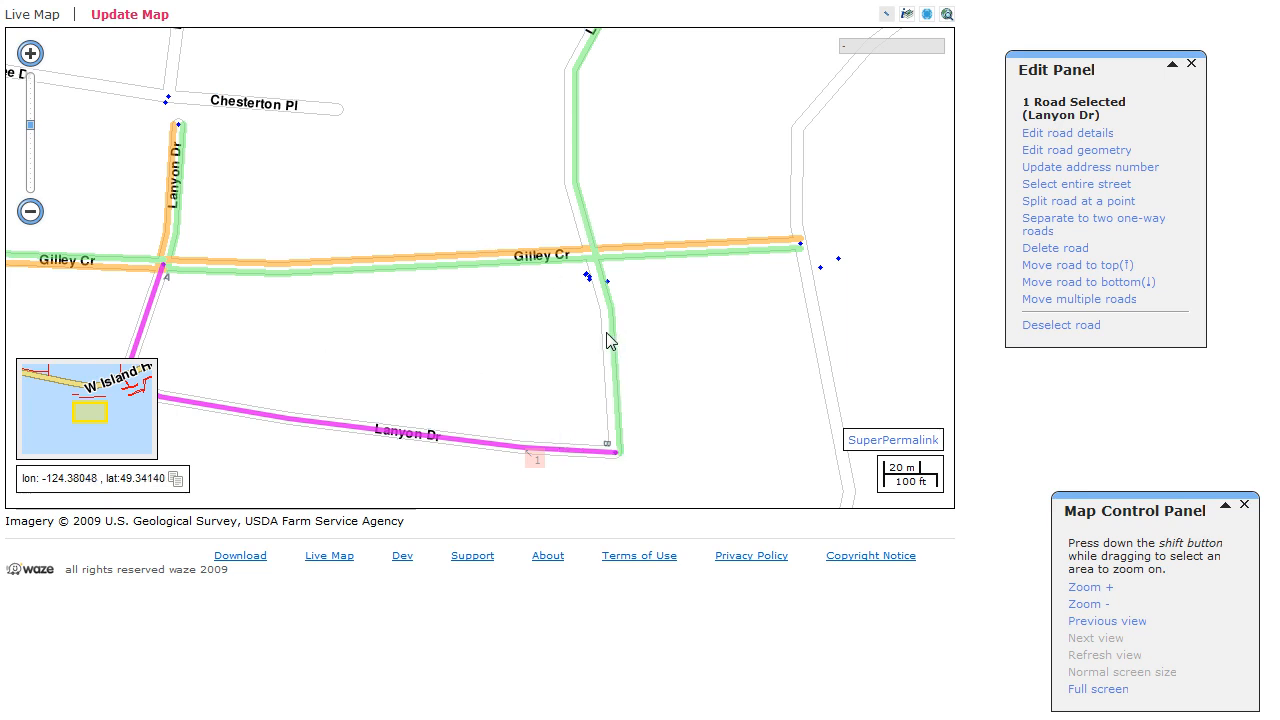
left_click(615, 410)
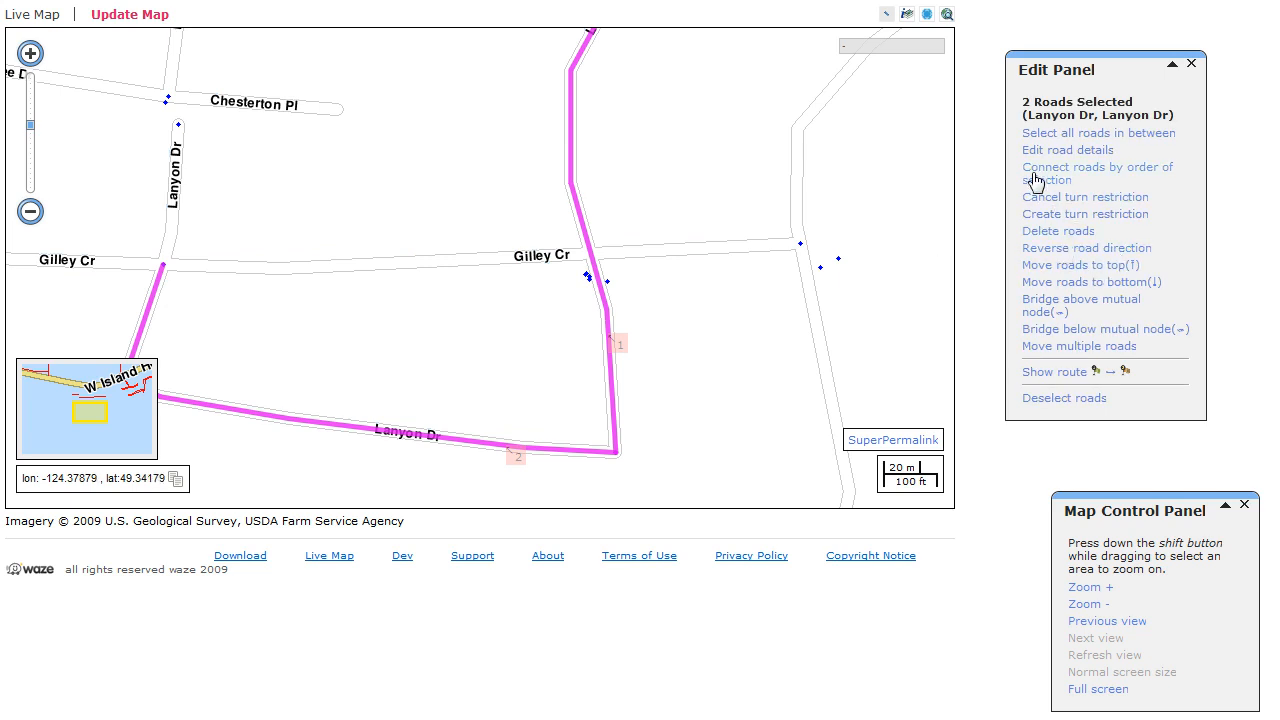
left_click(1035, 181)
left_click(1036, 128)
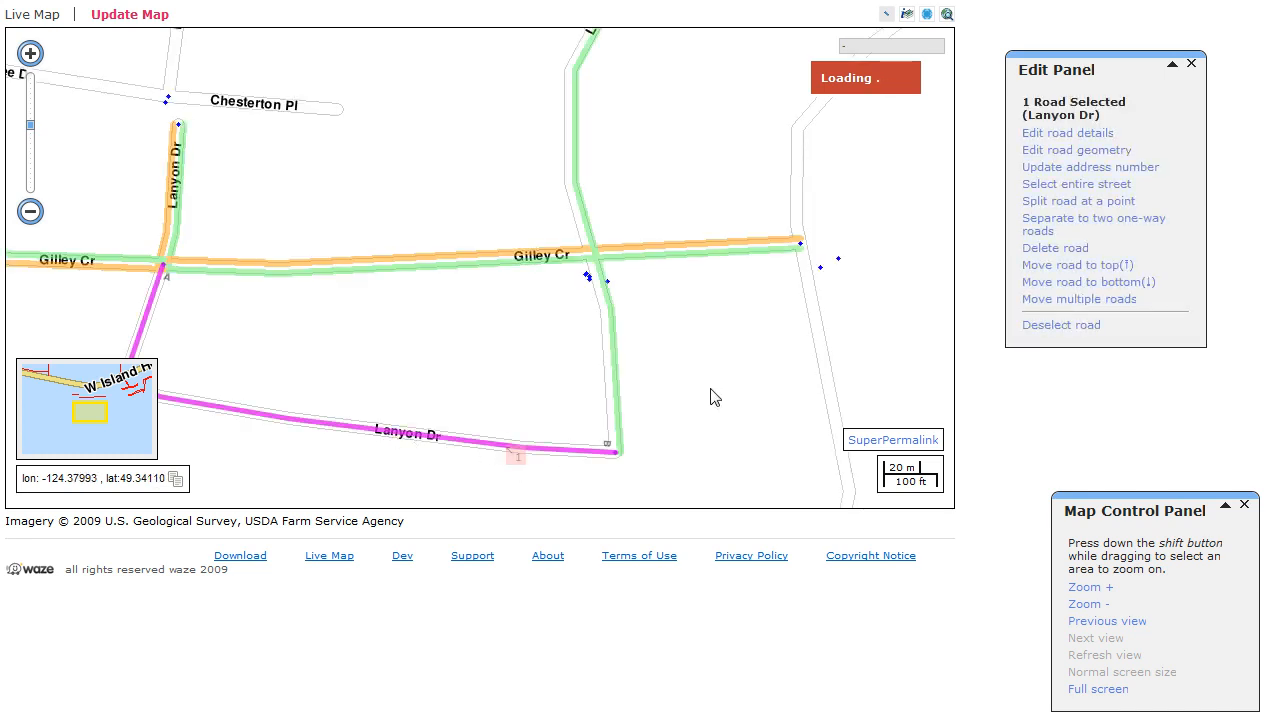
left_click(623, 349)
scroll(623, 350, "down", 2)
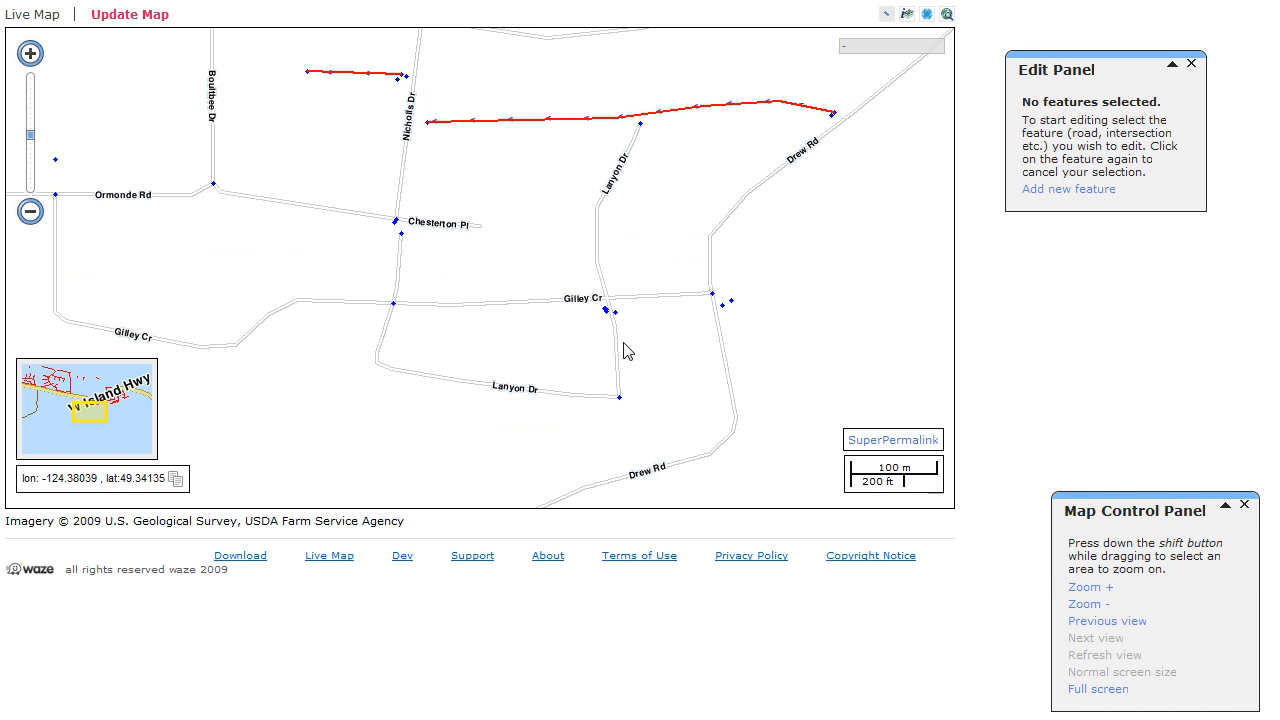
Split the eastern Lanyon Dr segment where it crosses Gilley Cr and remove all turn restrictions at that intersection.
scroll(626, 350, "up", 2)
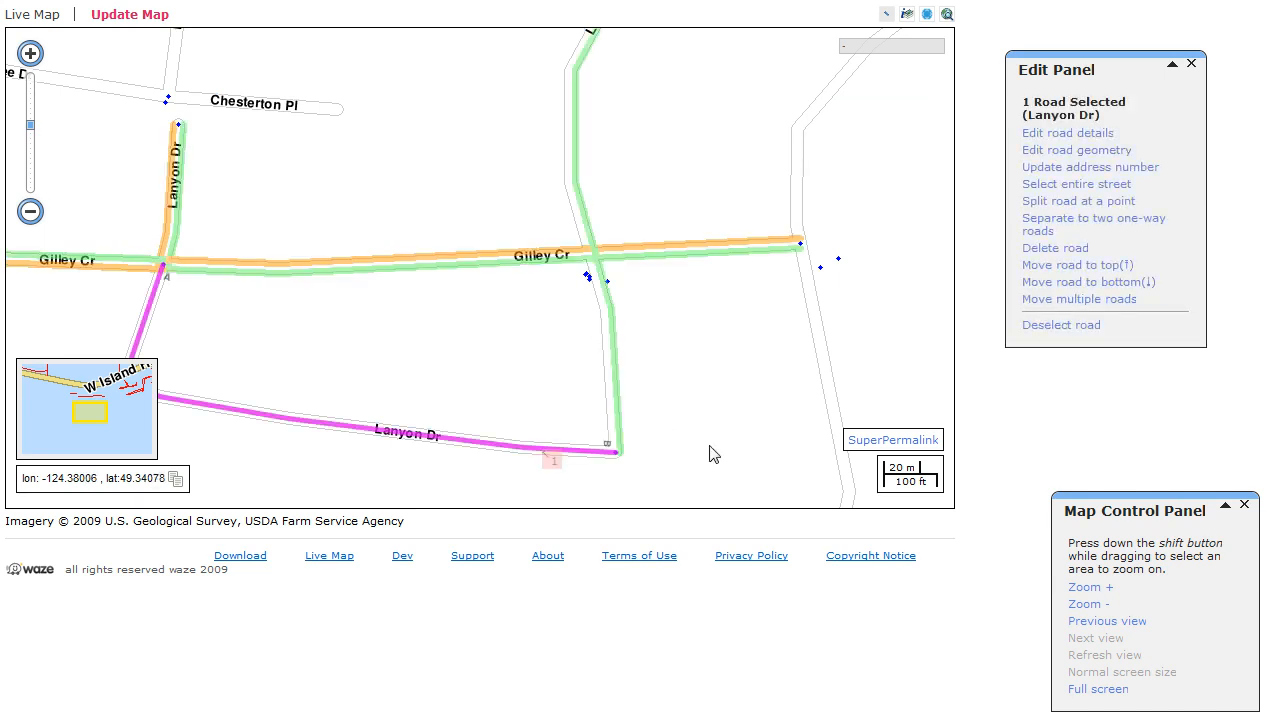
left_click(611, 350)
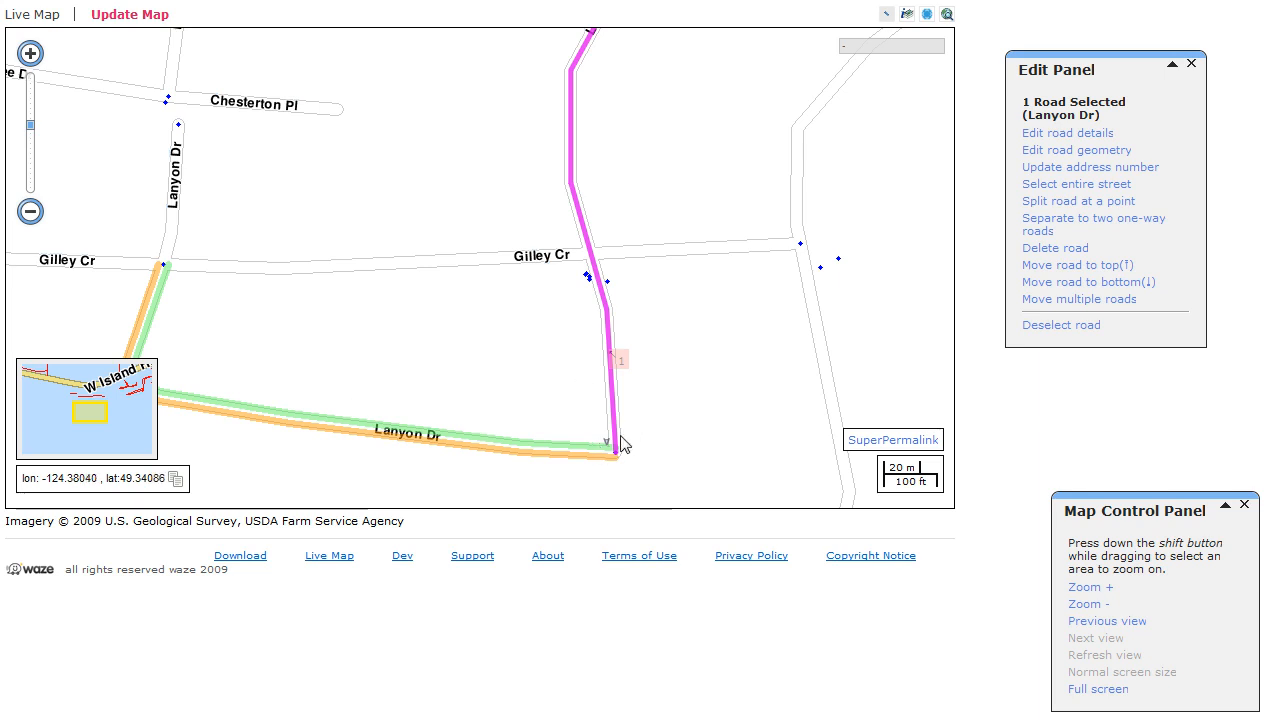
left_click(1062, 204)
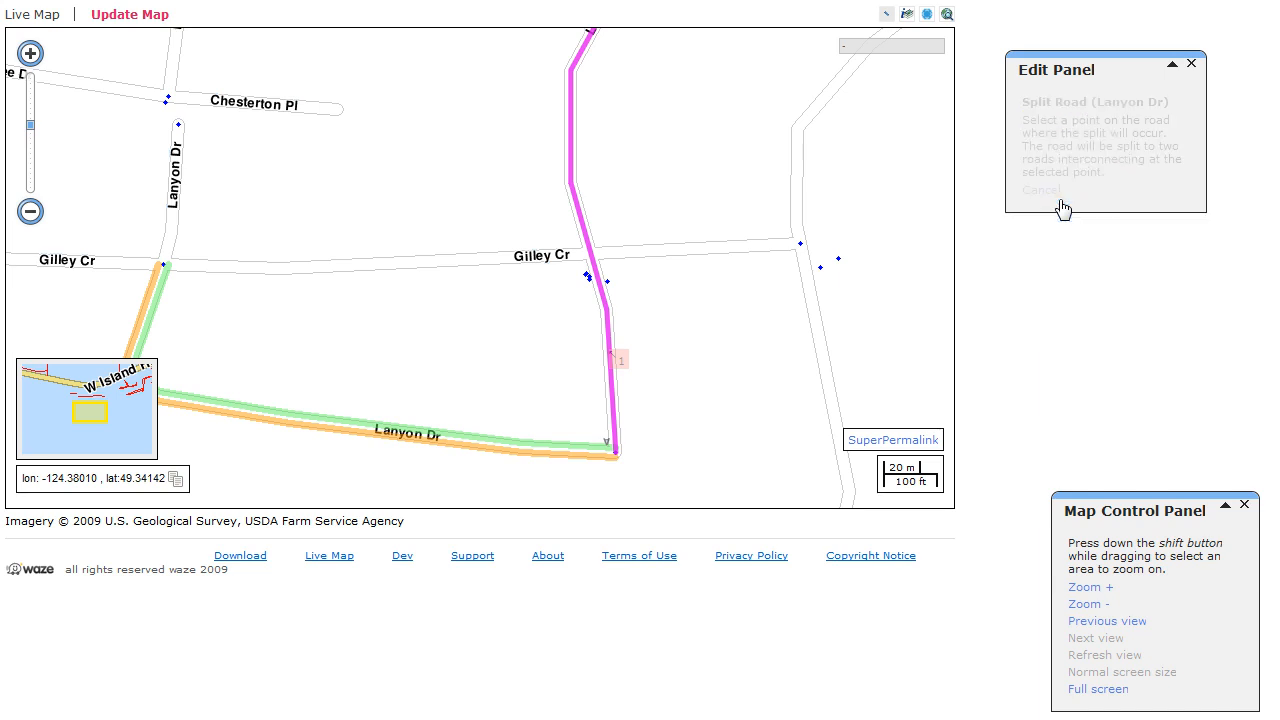
left_click(590, 253)
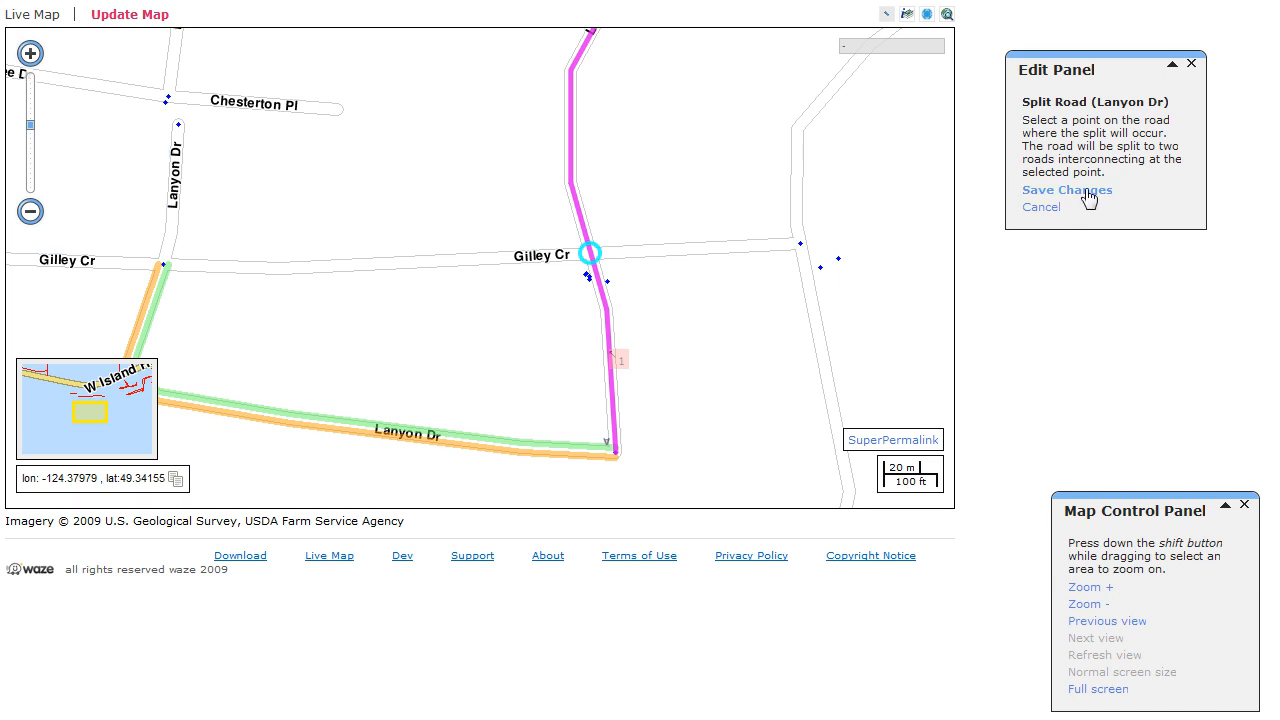
left_click(1086, 192)
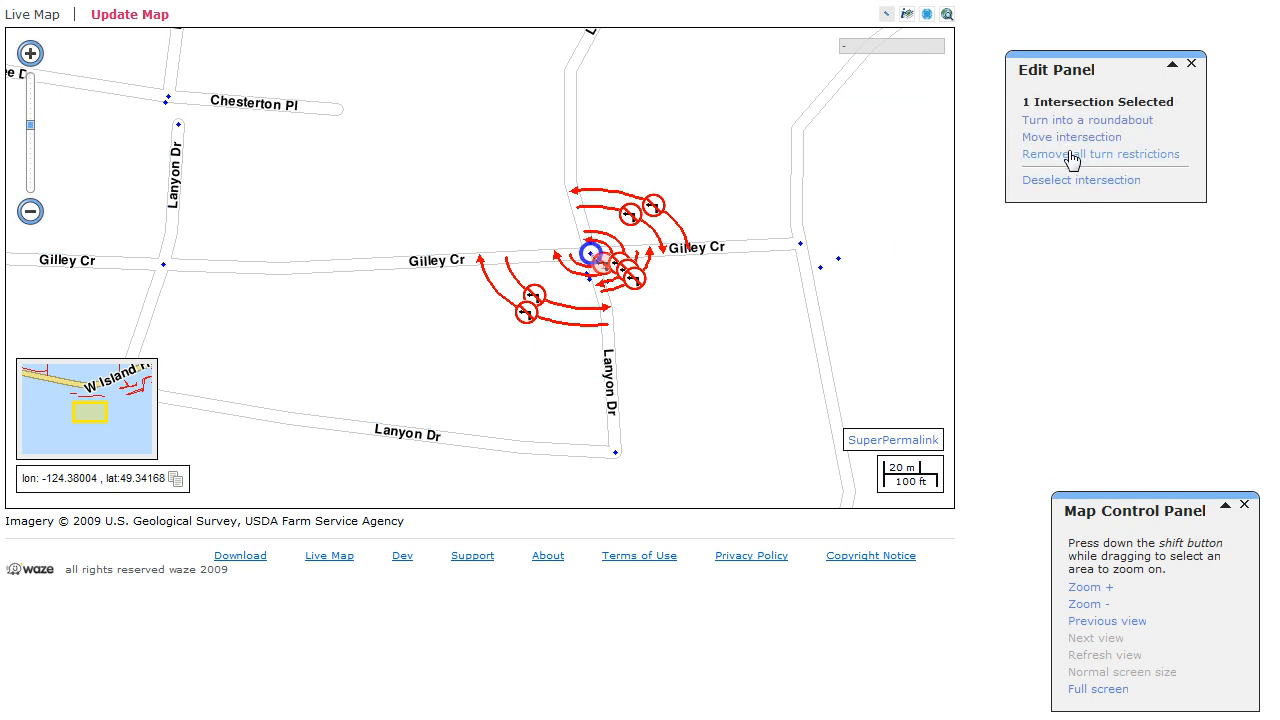
left_click(1072, 155)
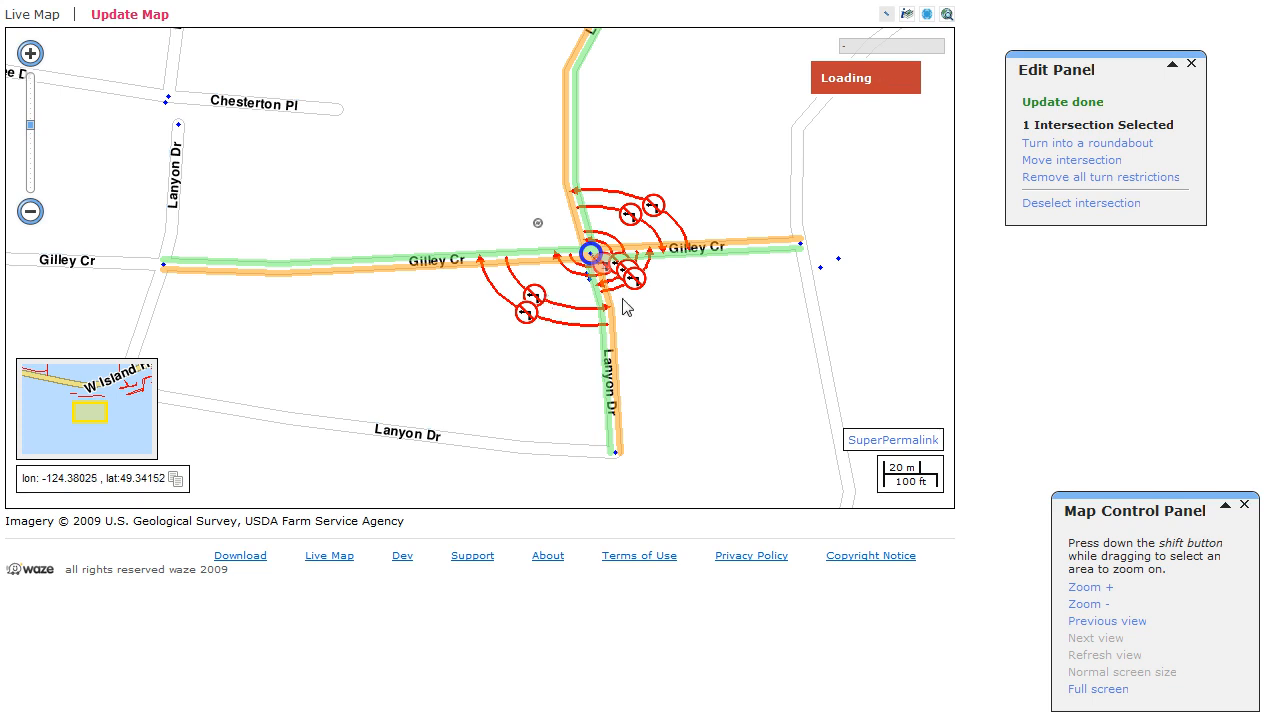
left_click(557, 303)
scroll(558, 303, "down", 1)
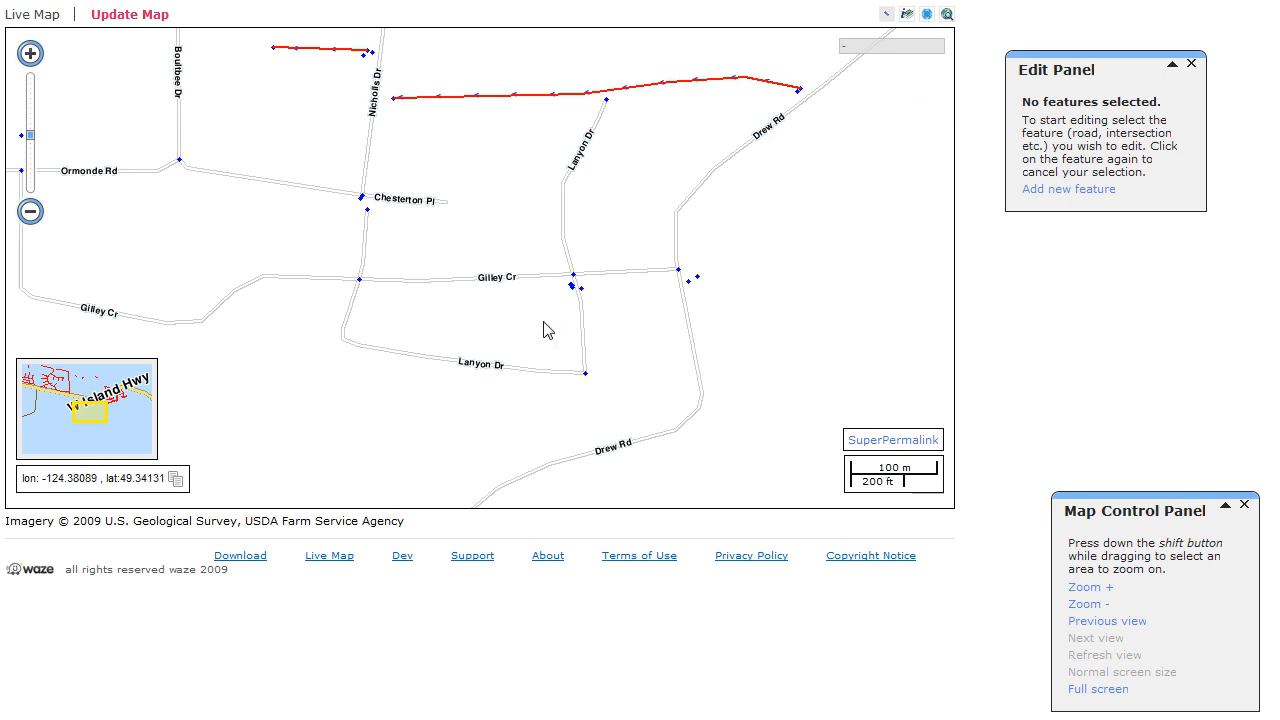
Rename the short Lanyon Dr segment between Gilley Cr and Chesterton Pl to Nicholls Dr and save the change.
scroll(548, 330, "up", 1)
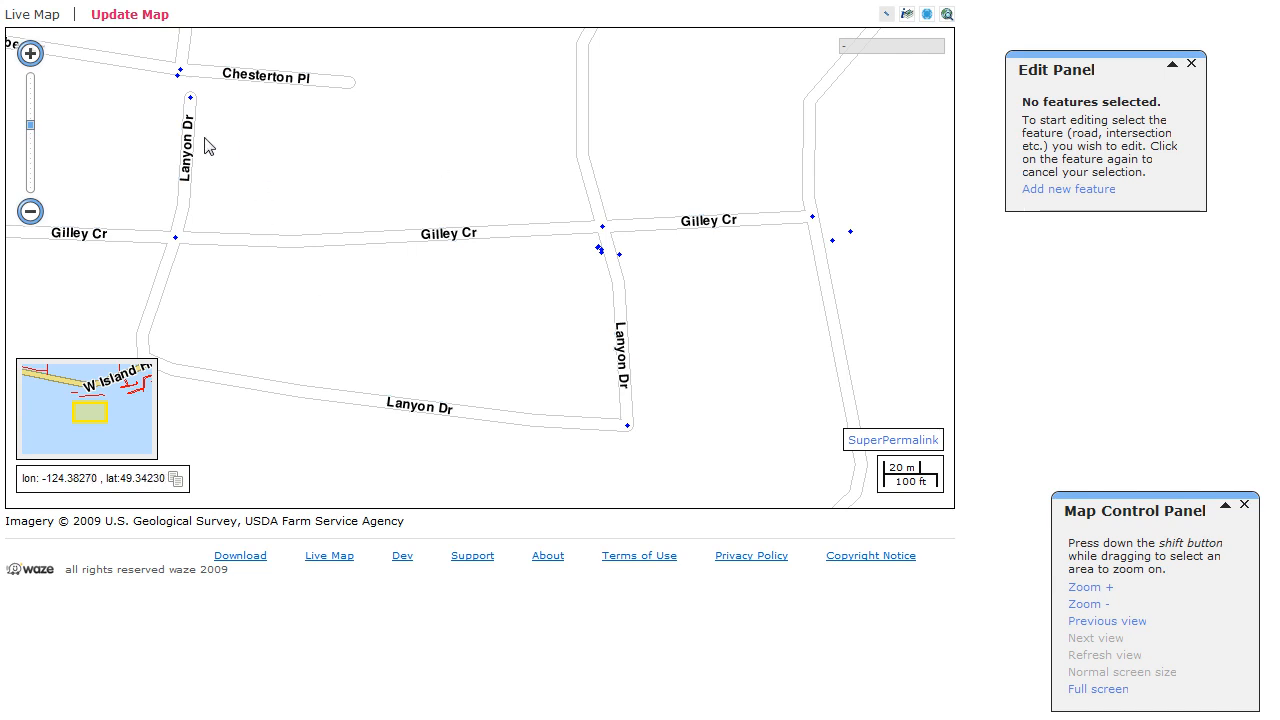
left_click_drag(225, 121, 426, 303)
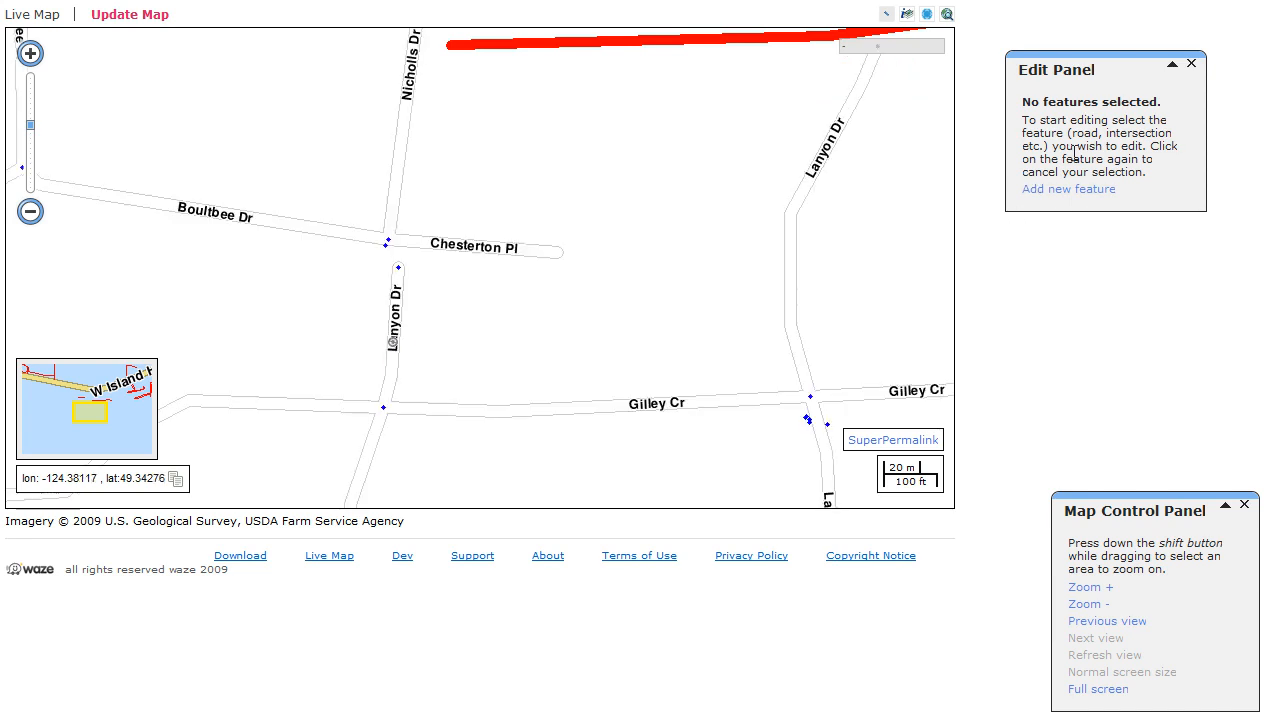
left_click(1074, 130)
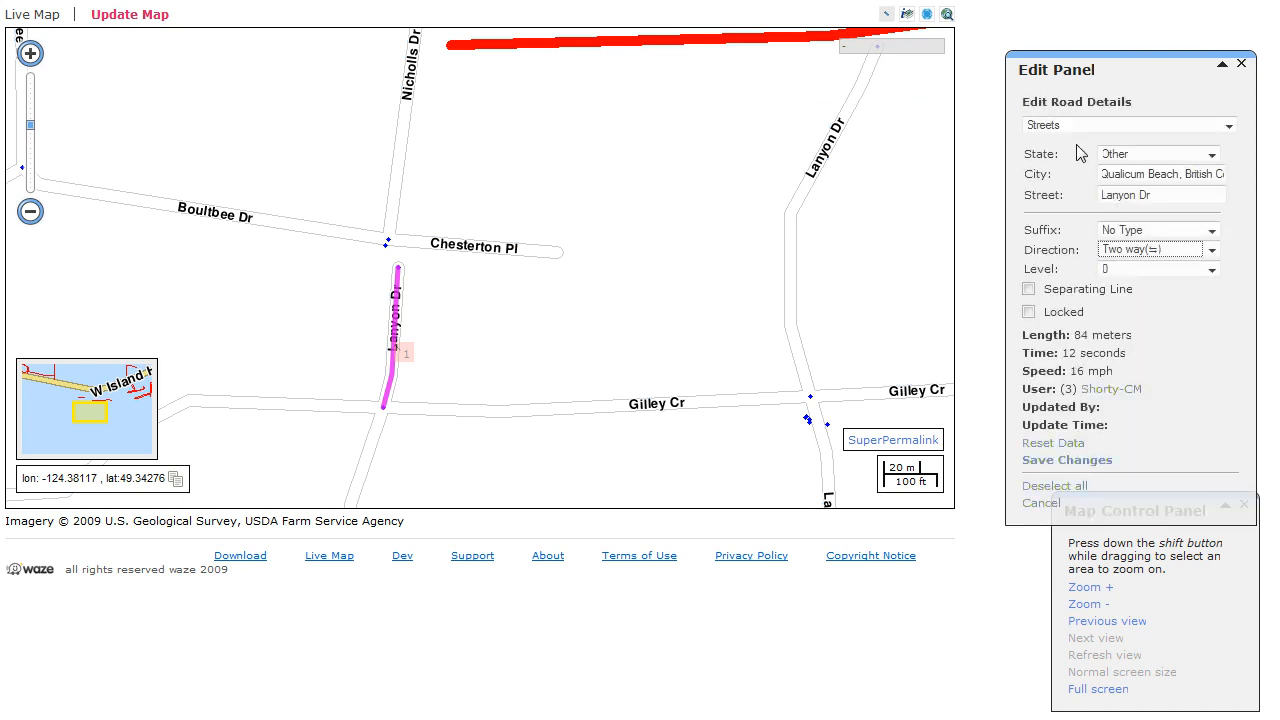
left_click(1163, 195)
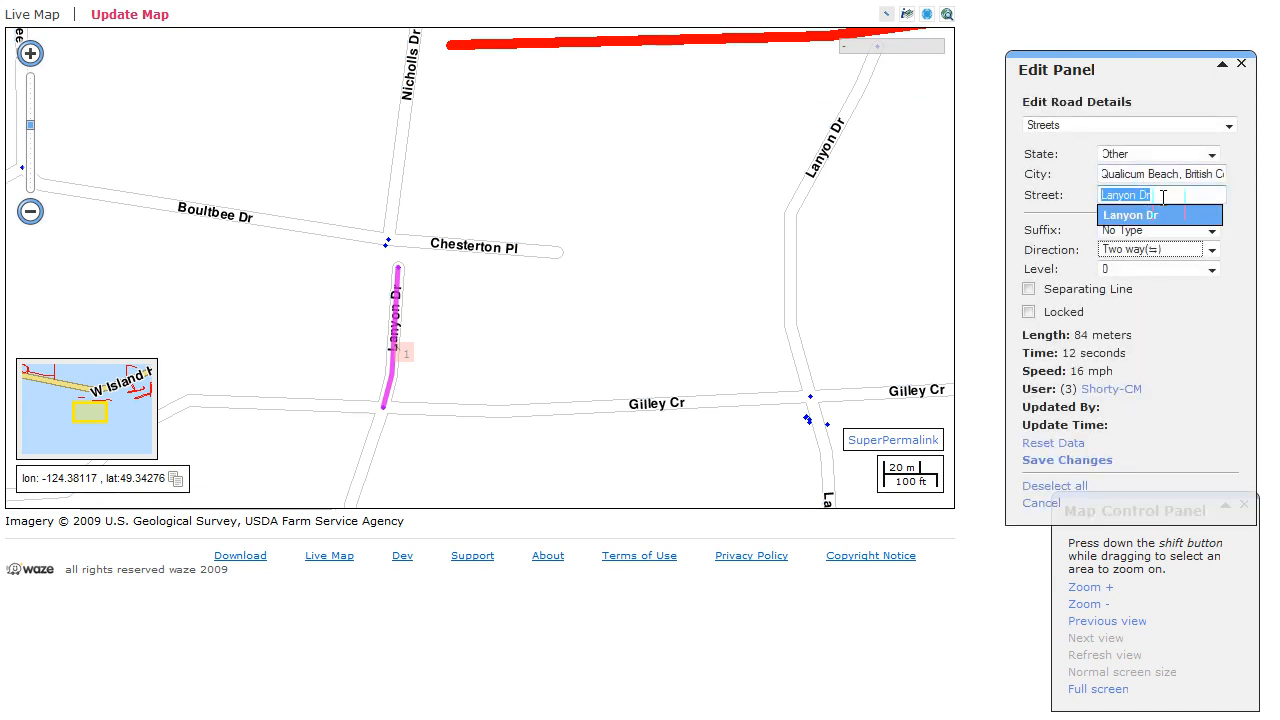
type("nich")
key("Return")
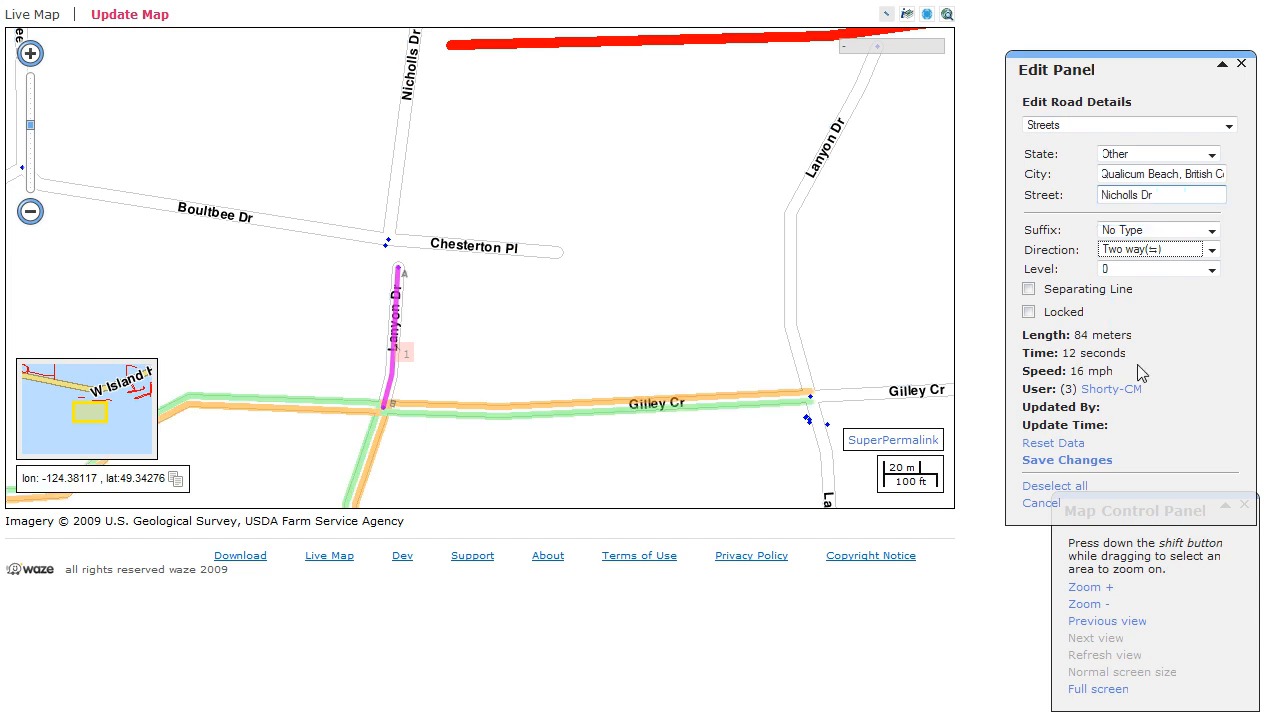
left_click(1090, 457)
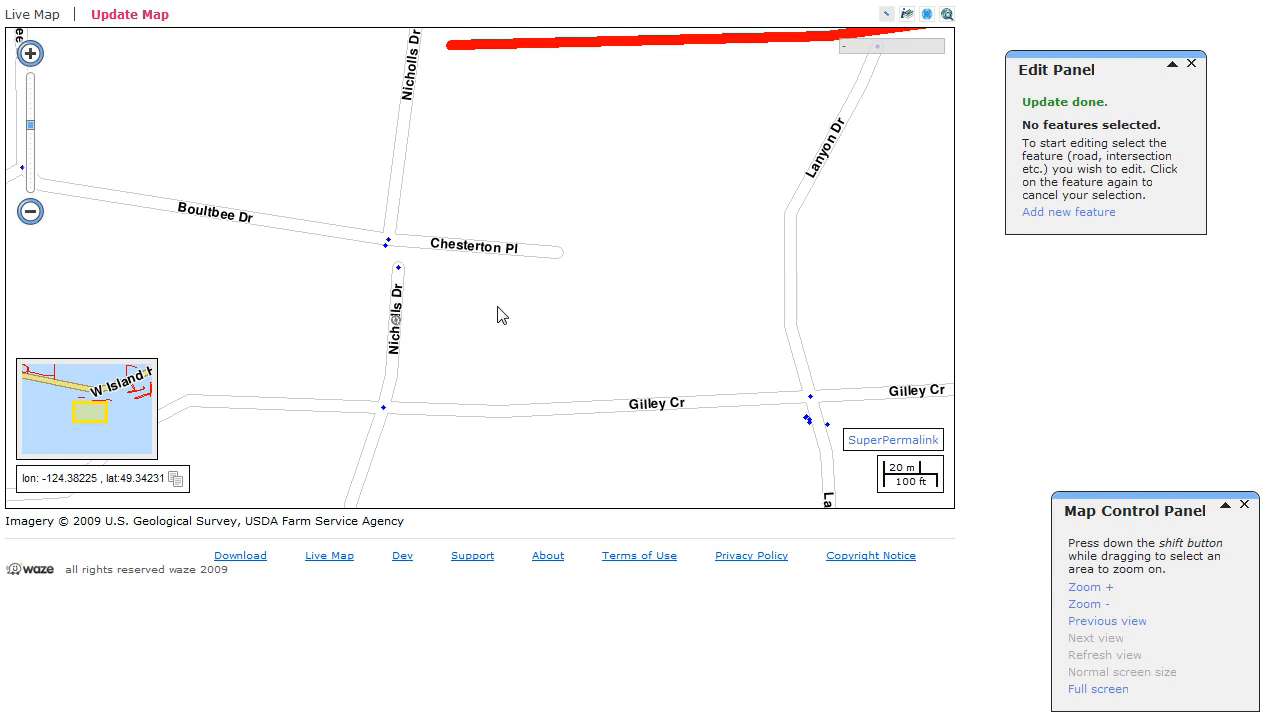
Edit the renamed segment's geometry so its northern end meets the Boultbee Dr and Chesterton Pl intersection, and save it.
left_click(404, 298)
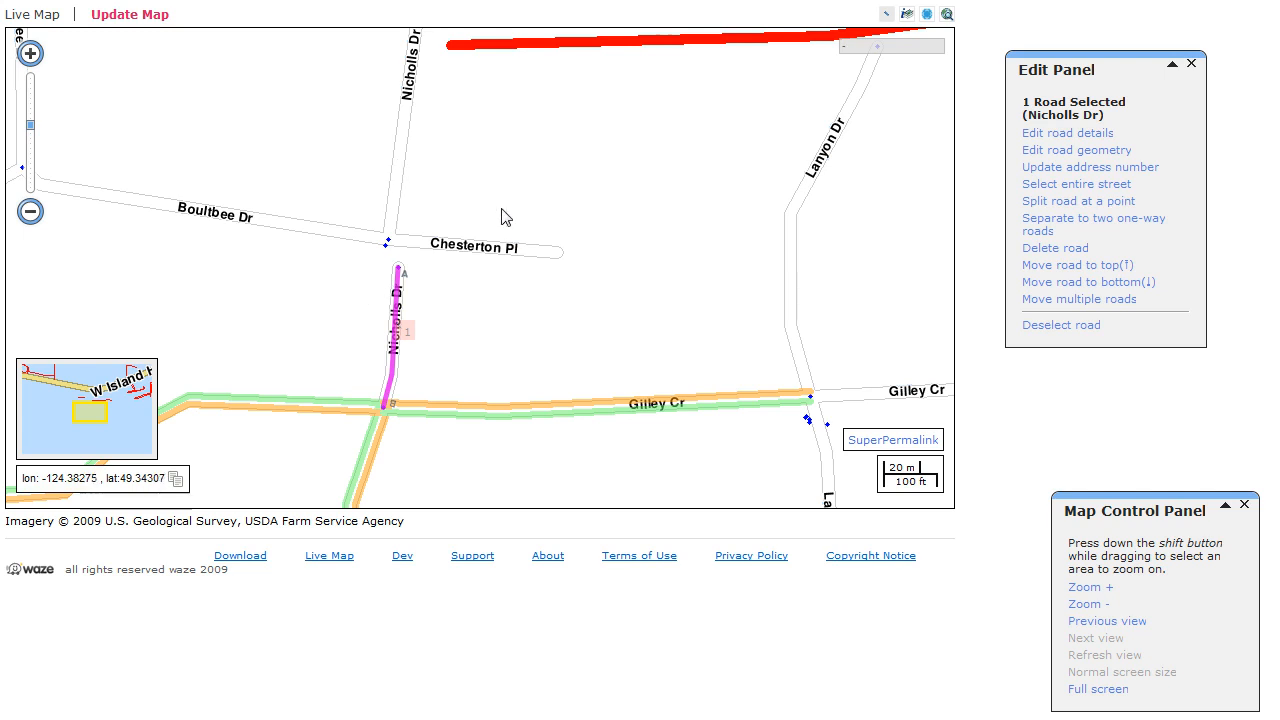
left_click(1084, 158)
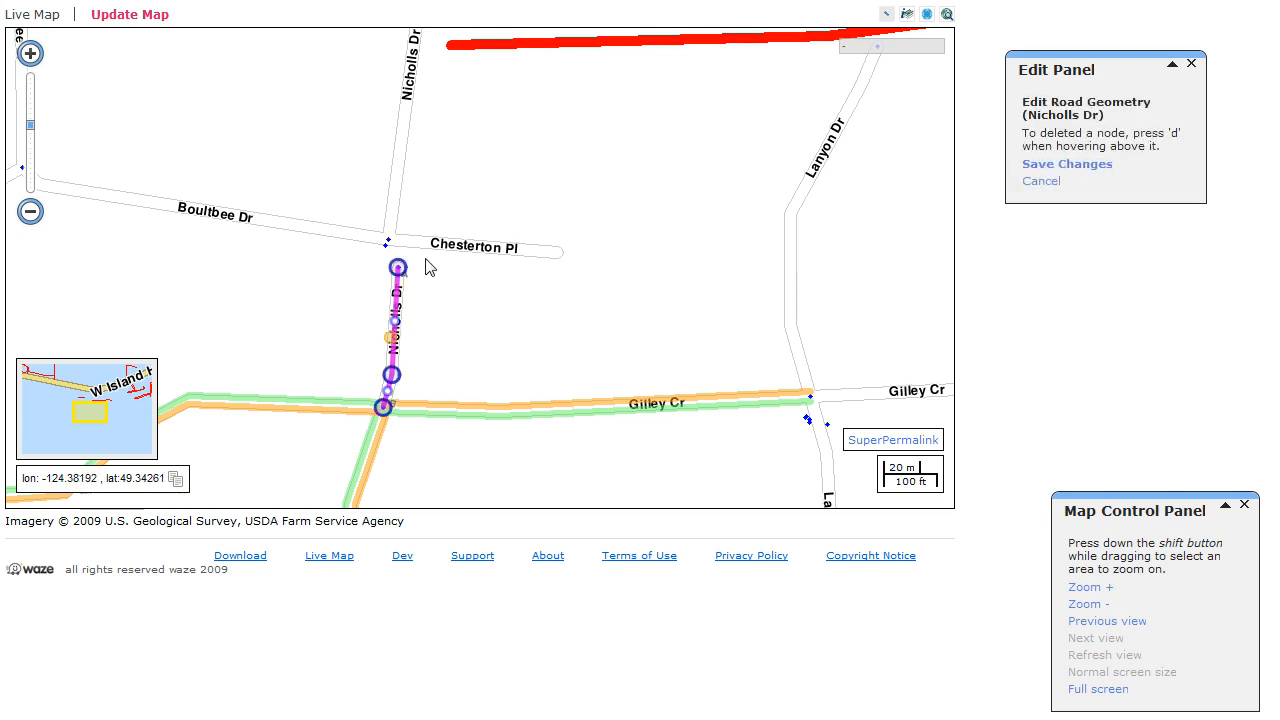
left_click_drag(399, 270, 388, 242)
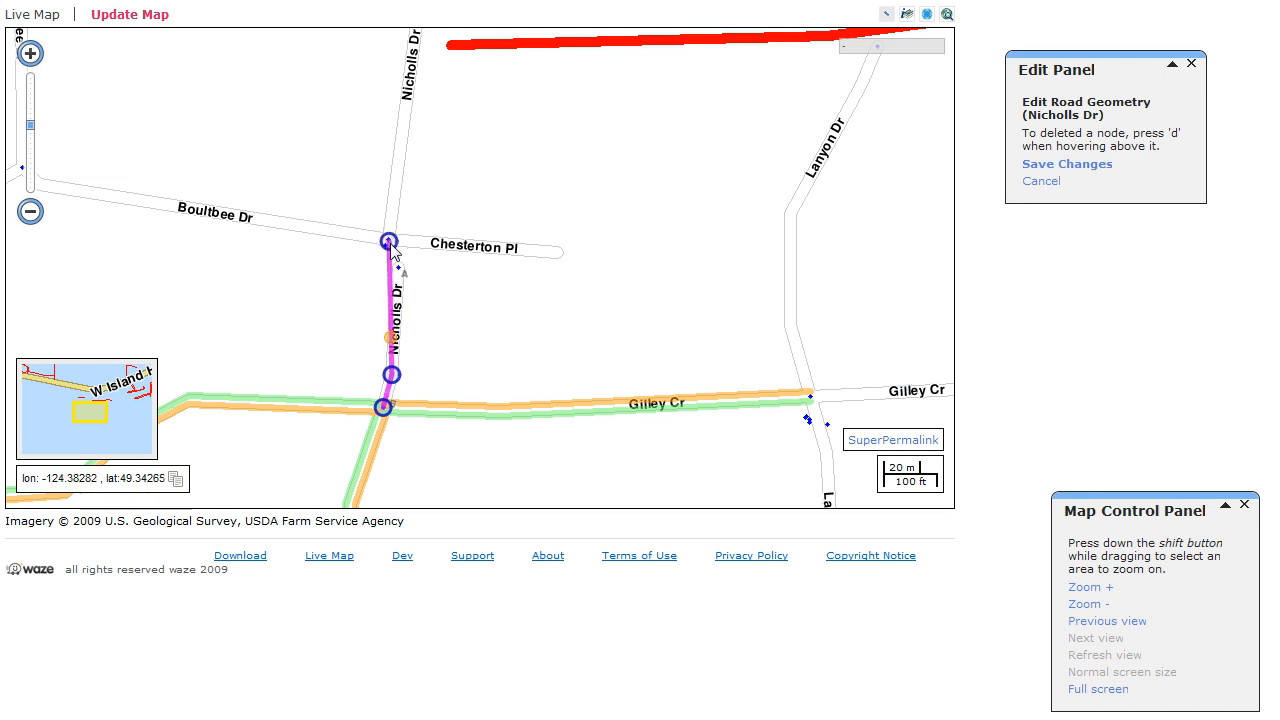
left_click(1100, 167)
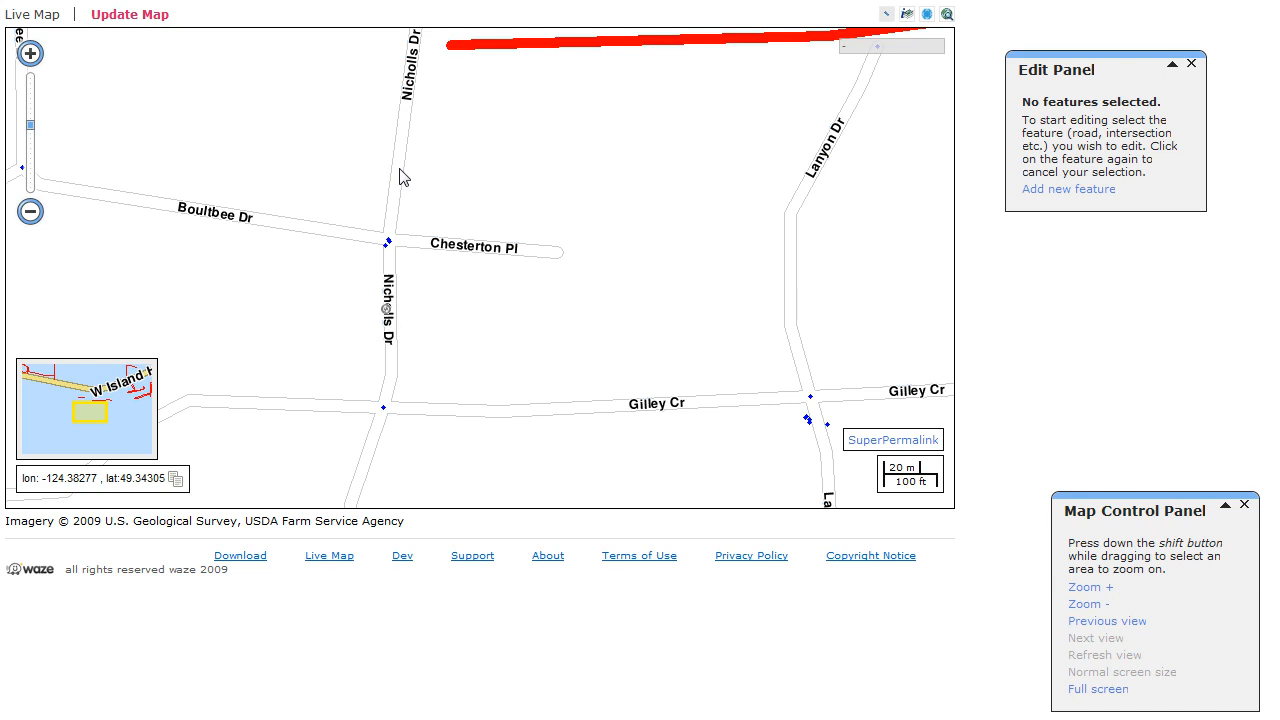
Connect the two Nicholls Dr segments by order of selection at Chesterton Pl, first from south to north and again from north to south.
left_click(387, 309)
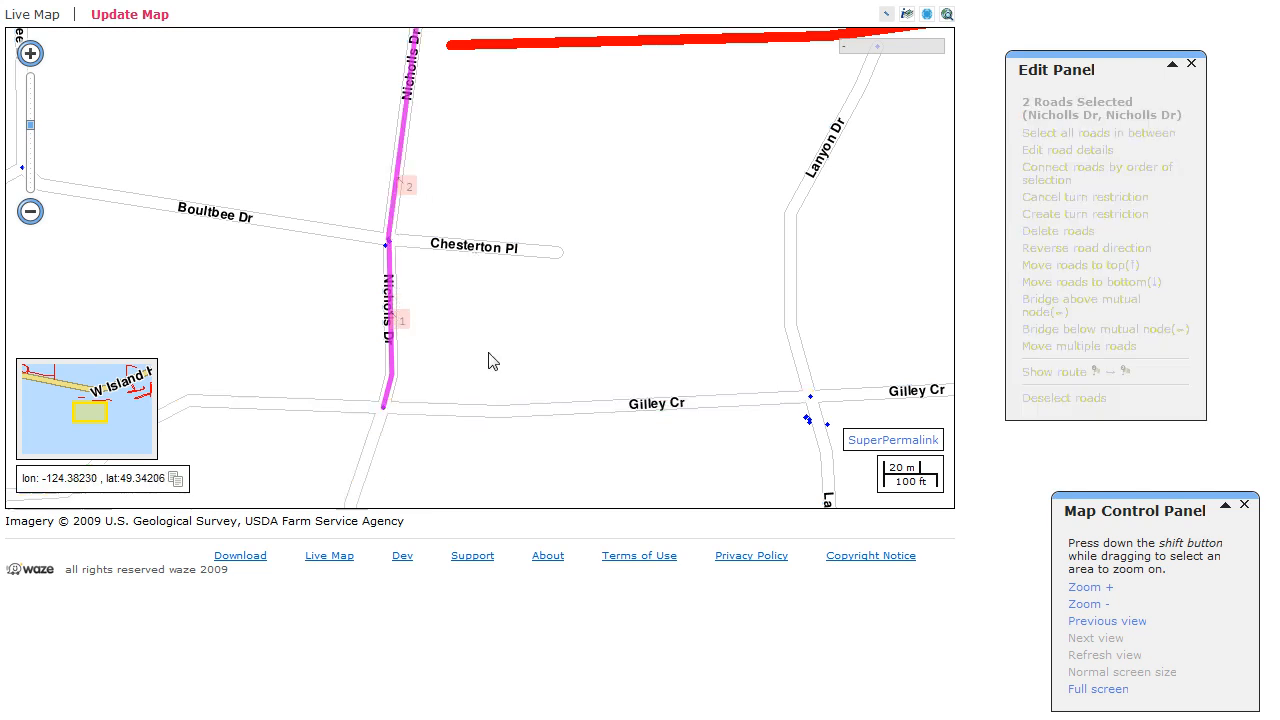
left_click(1057, 182)
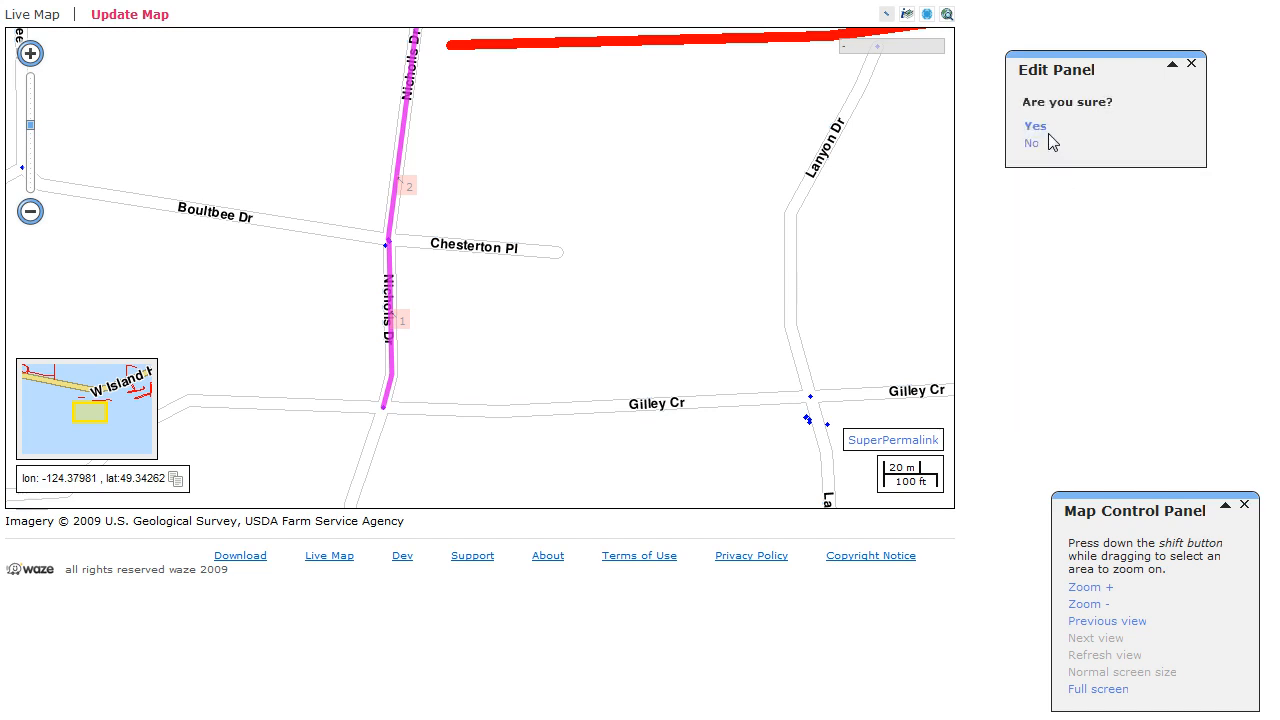
left_click(1037, 127)
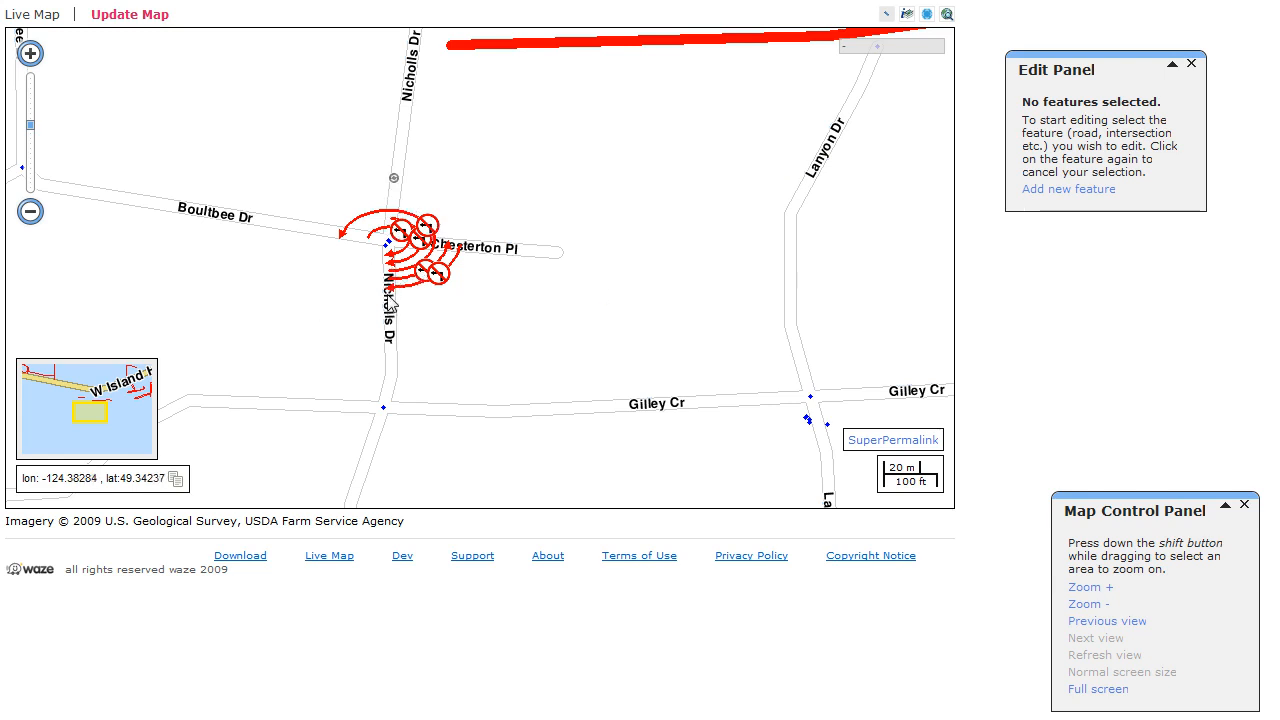
left_click(390, 302)
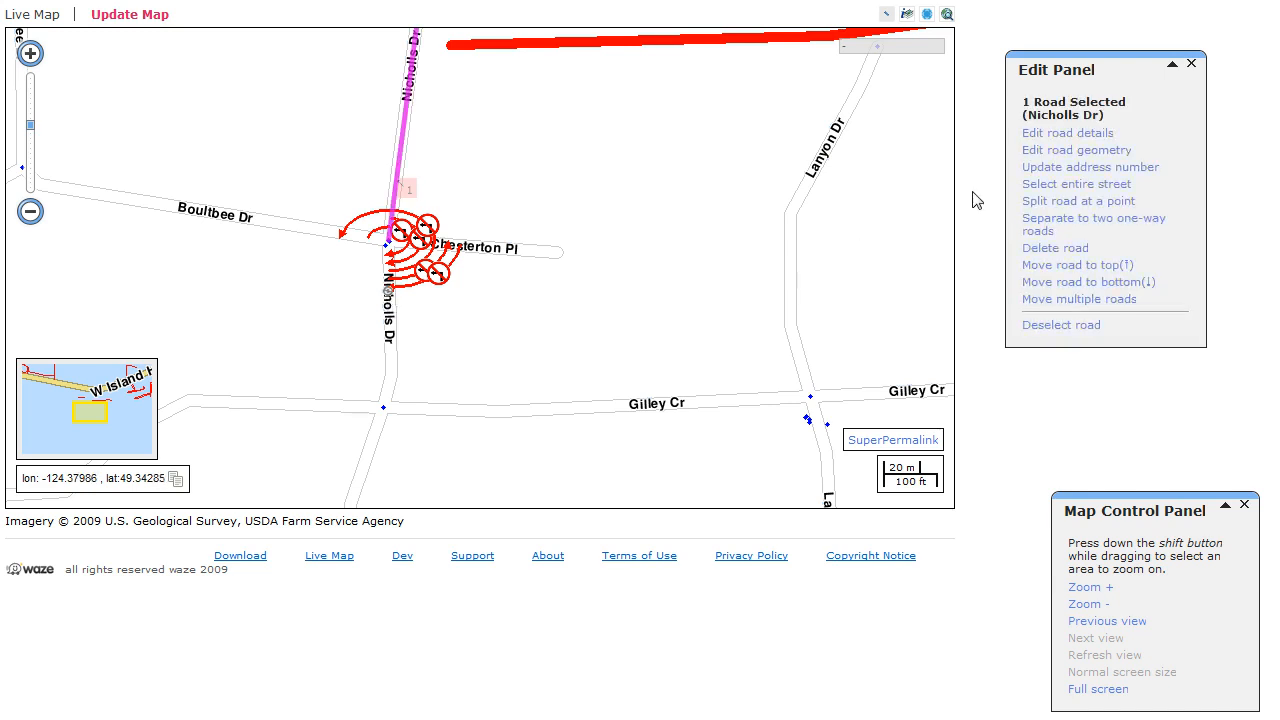
left_click(1058, 172)
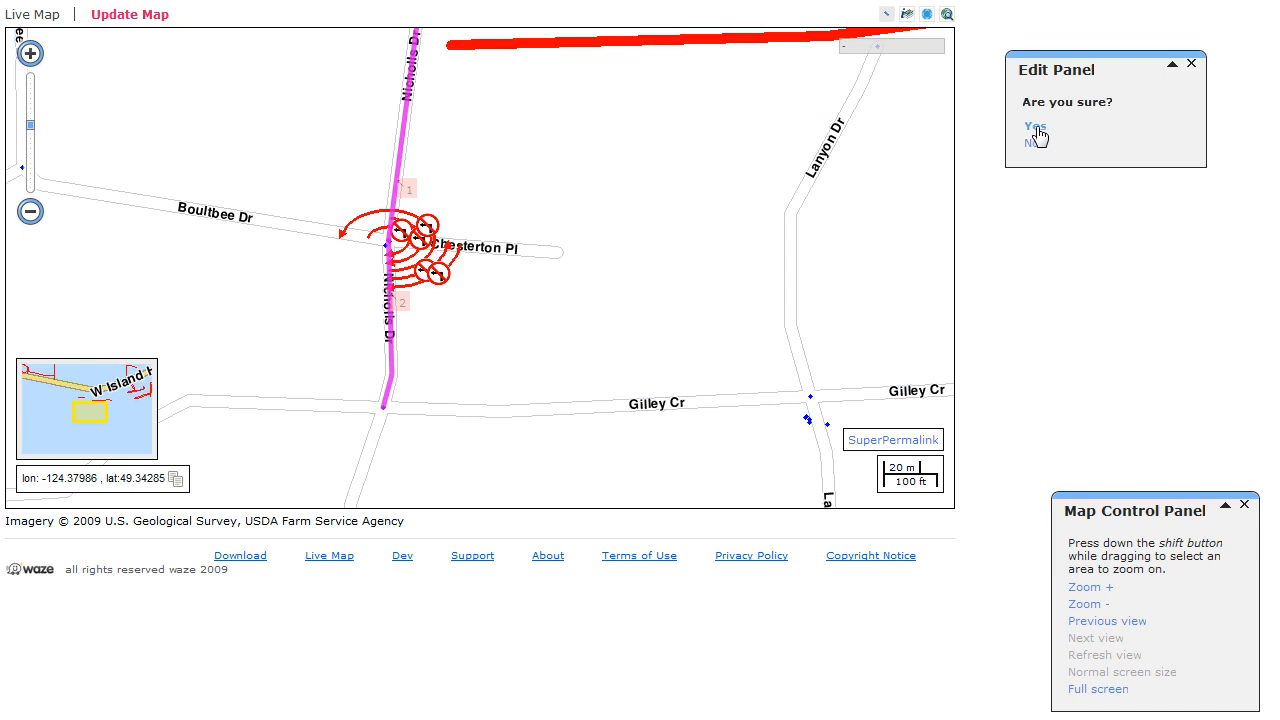
left_click(1036, 128)
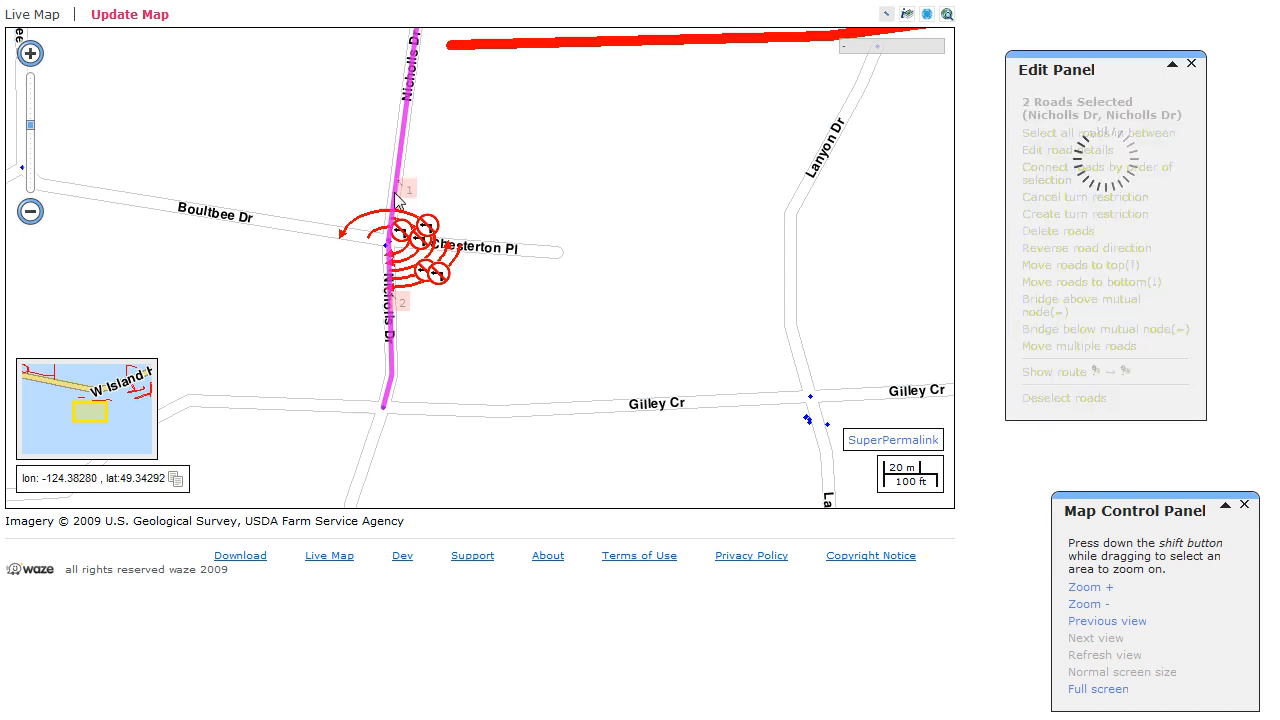